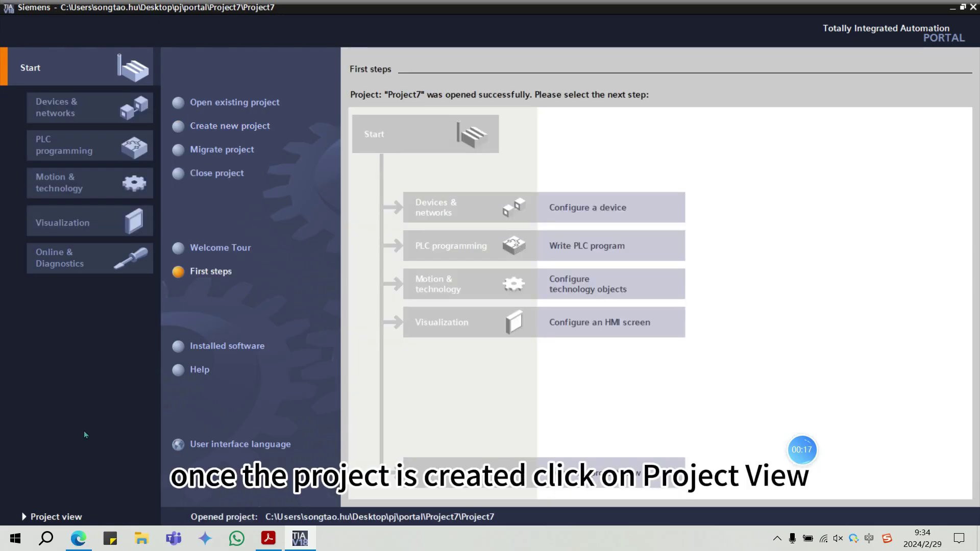
Step: Switch Project7 to the project view and open the manager for general station description (GSD) files
left_click(57, 517)
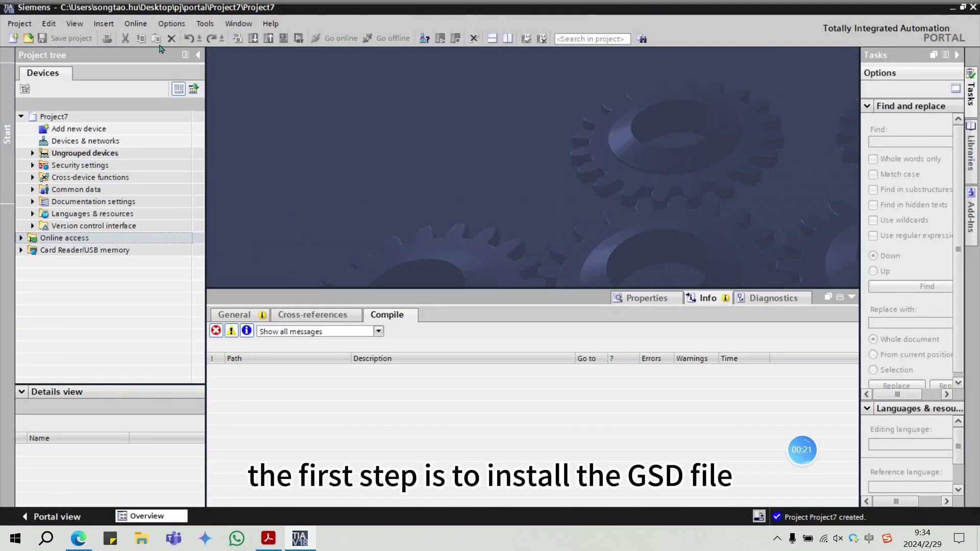
left_click(168, 25)
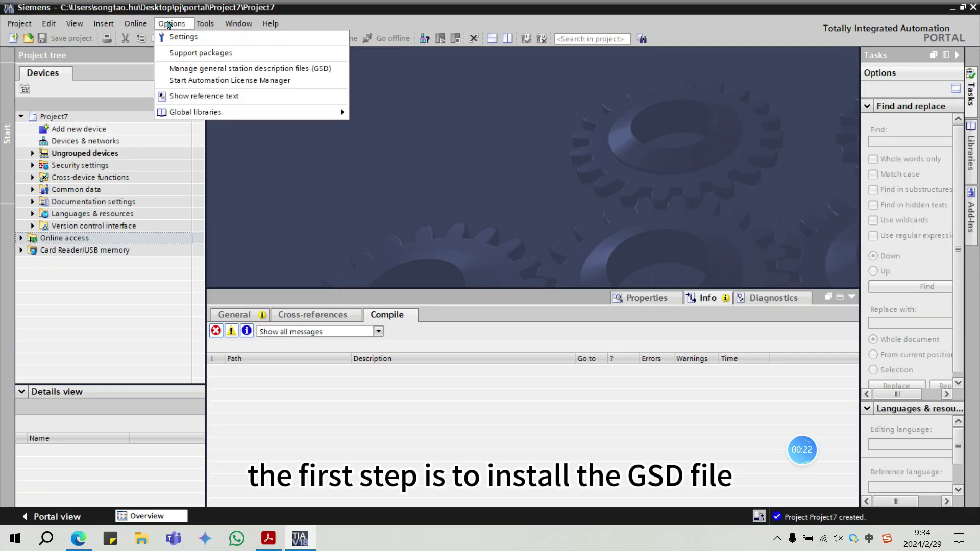
left_click(189, 70)
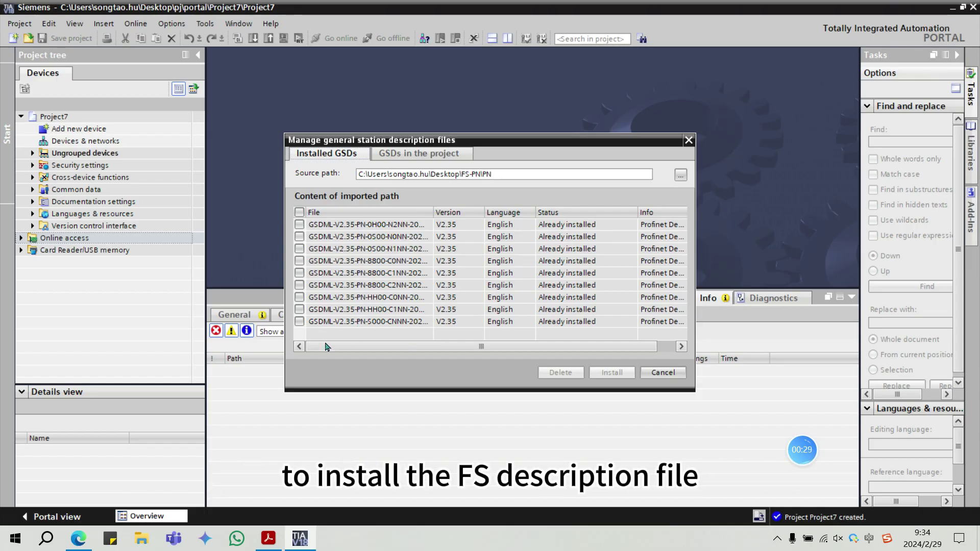
Step: Switch to the browser and download the FS series PROFINET Agreement configuration file from the DECOWELL Download Center
left_click(78, 538)
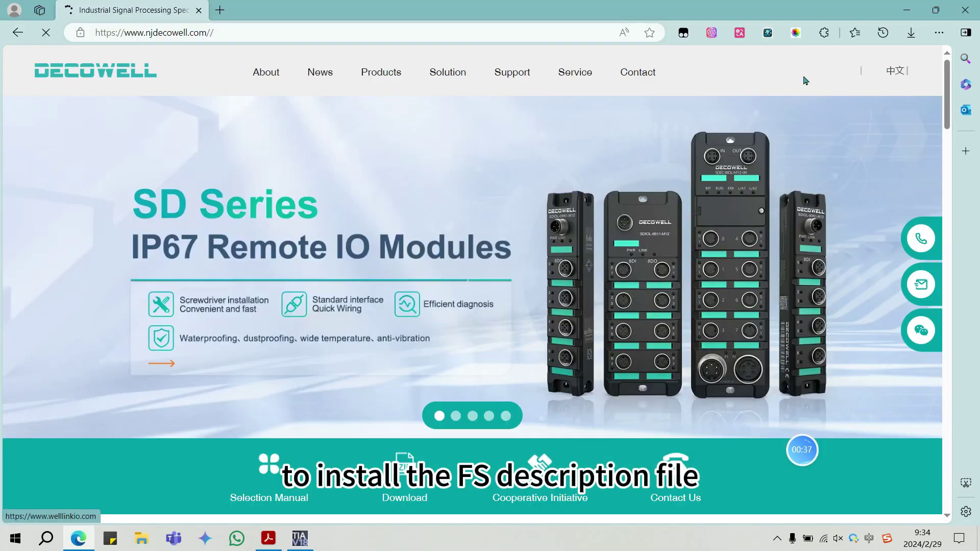
mouse_move(512, 76)
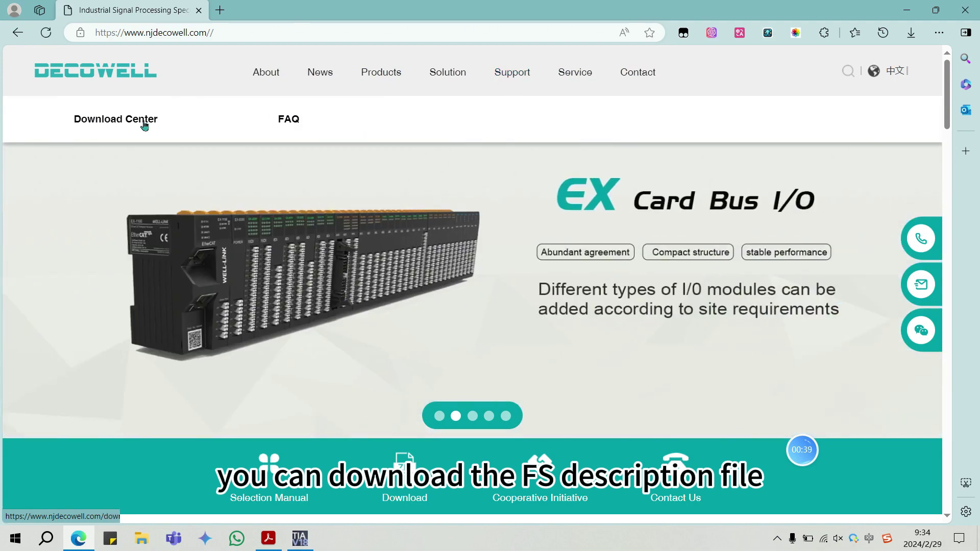
left_click(144, 121)
scroll(155, 157, "down", 4)
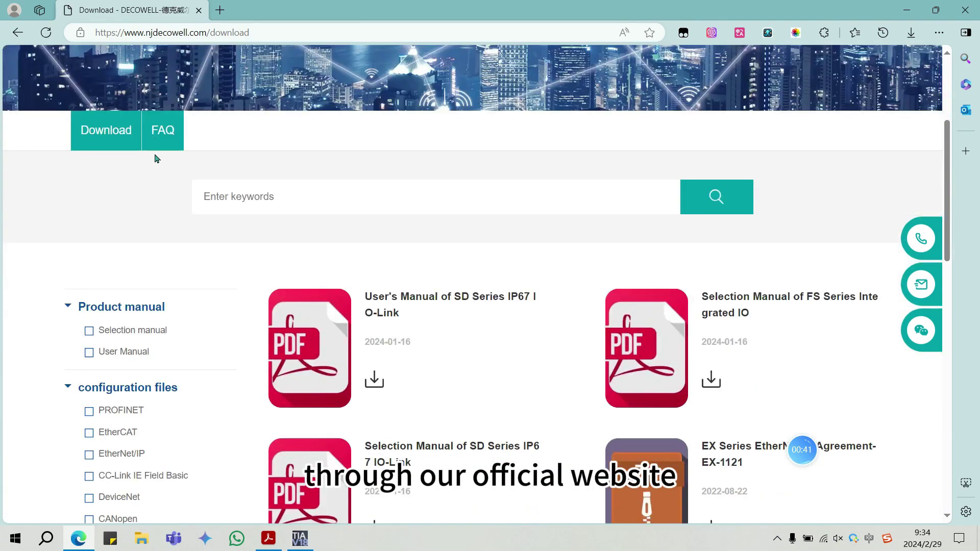
scroll(195, 166, "down", 3)
left_click(86, 264)
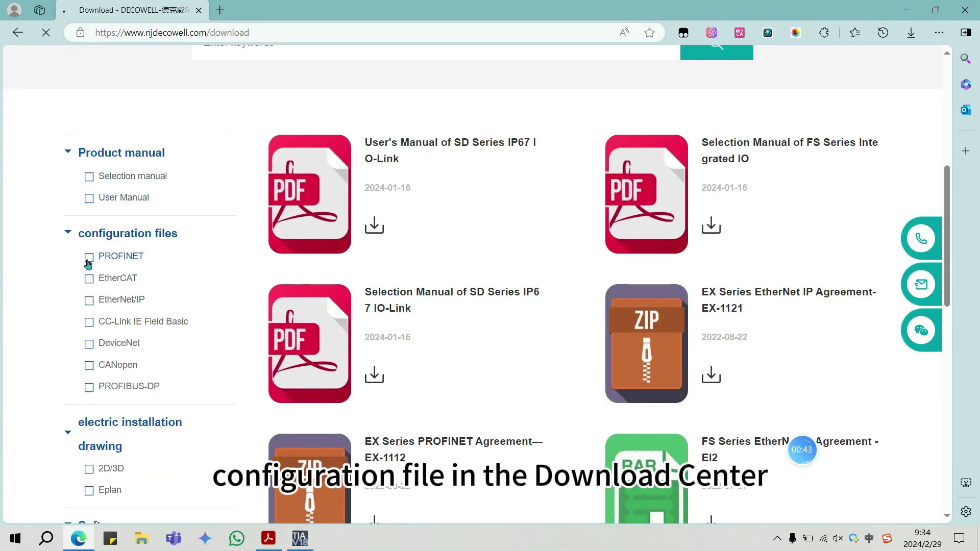
scroll(440, 301, "down", 7)
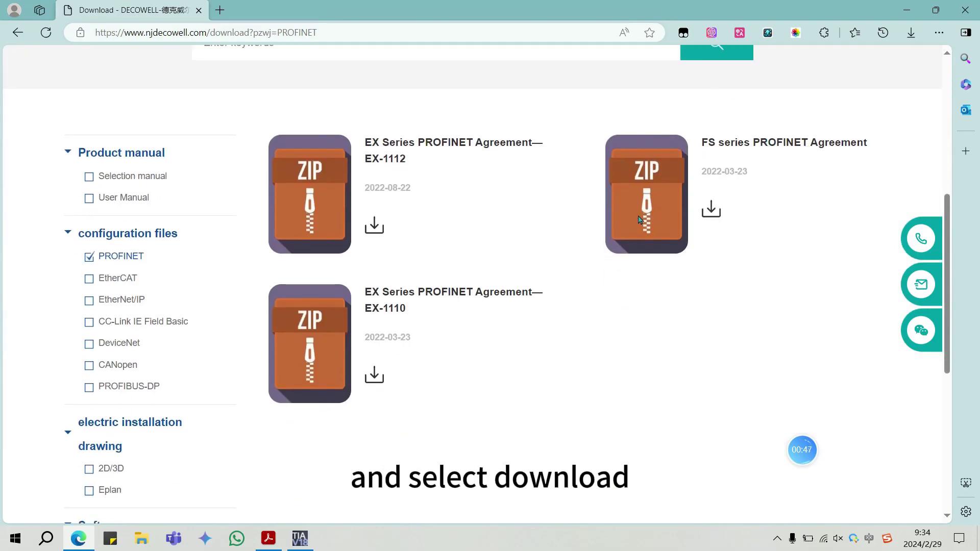
left_click(711, 209)
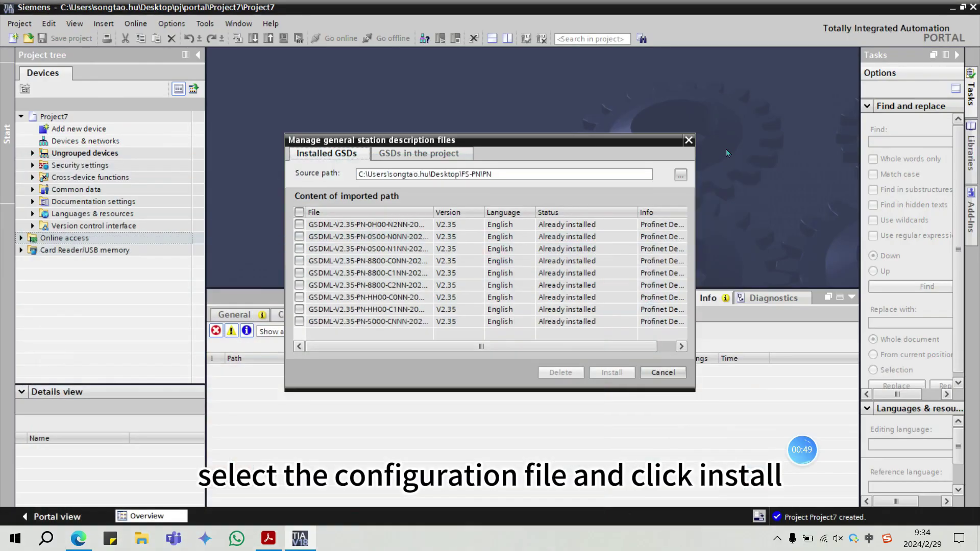
Step: Back in TIA Portal, select all GSD files listed for the FS-PN\PN source path and close the GSD manager
left_click(299, 211)
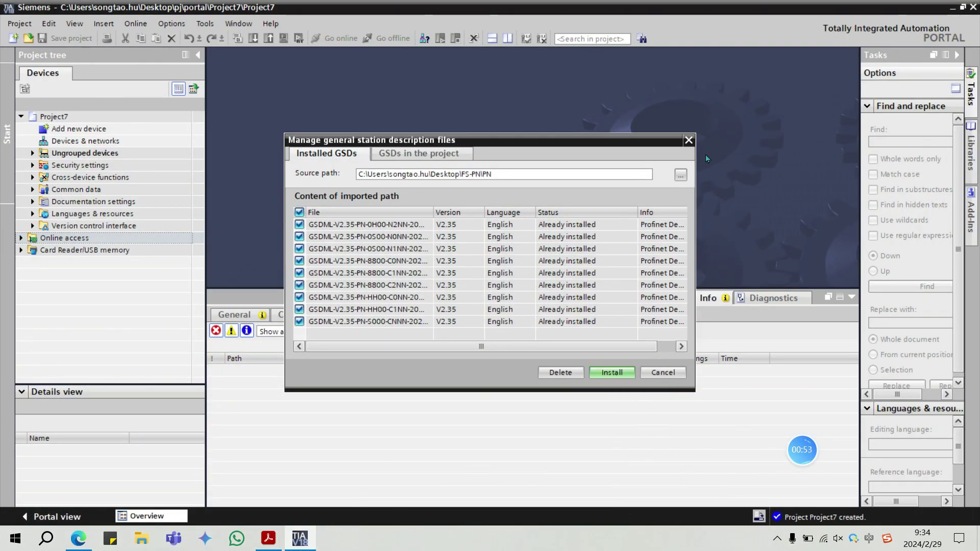
left_click(689, 140)
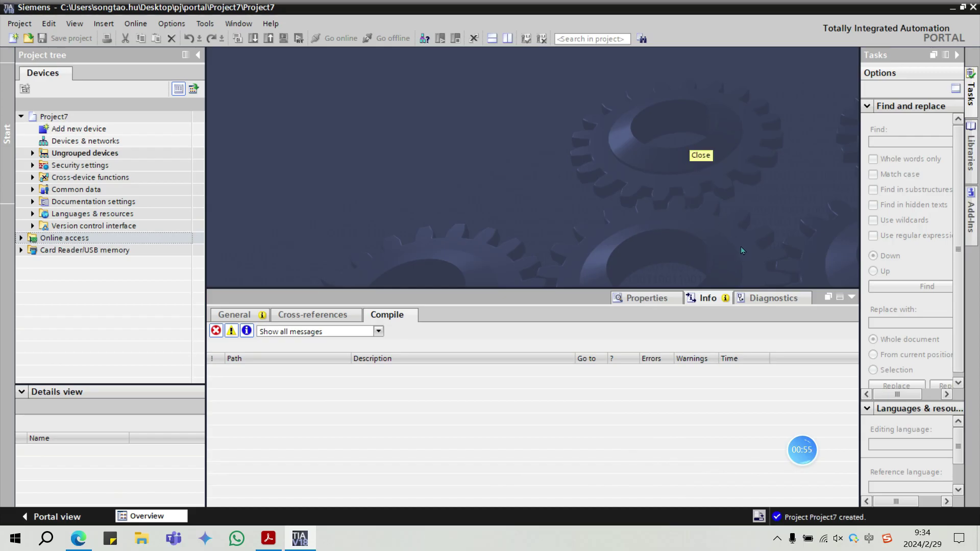
Step: Add a SIMATIC S7-1200 CPU 1211C DC/DC/DC controller, article 6ES7 211-1AE40-0XB0, version V4.6, to the project
left_click(73, 132)
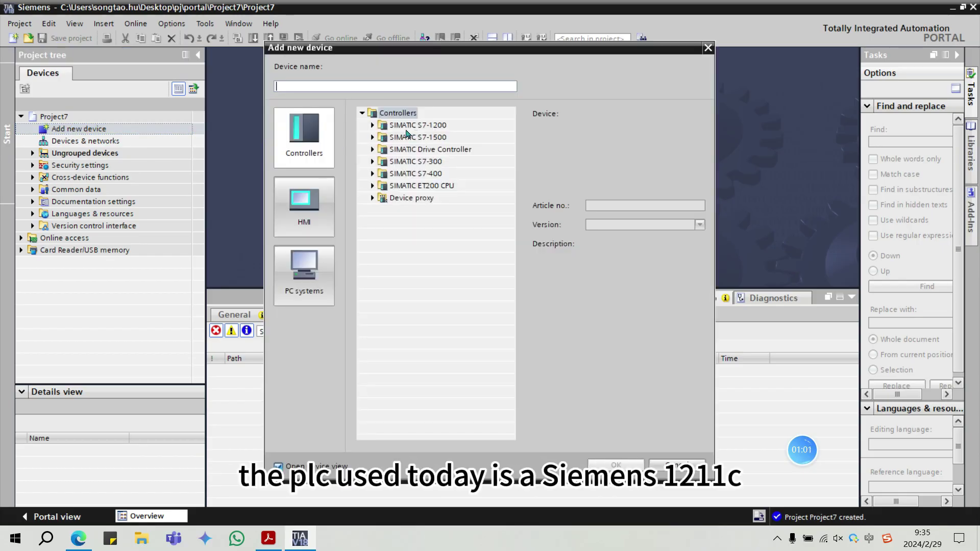
left_click(378, 126)
double_click(401, 138)
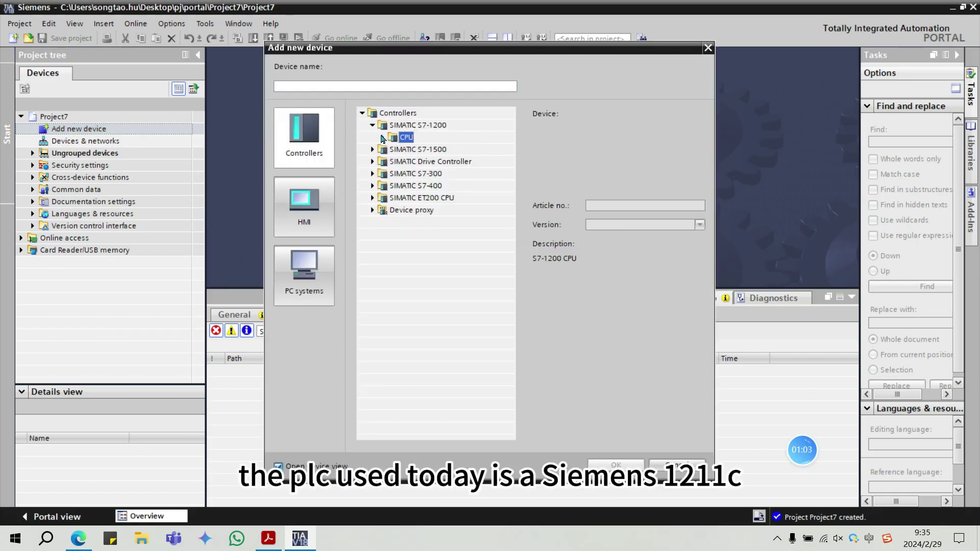
left_click(423, 152)
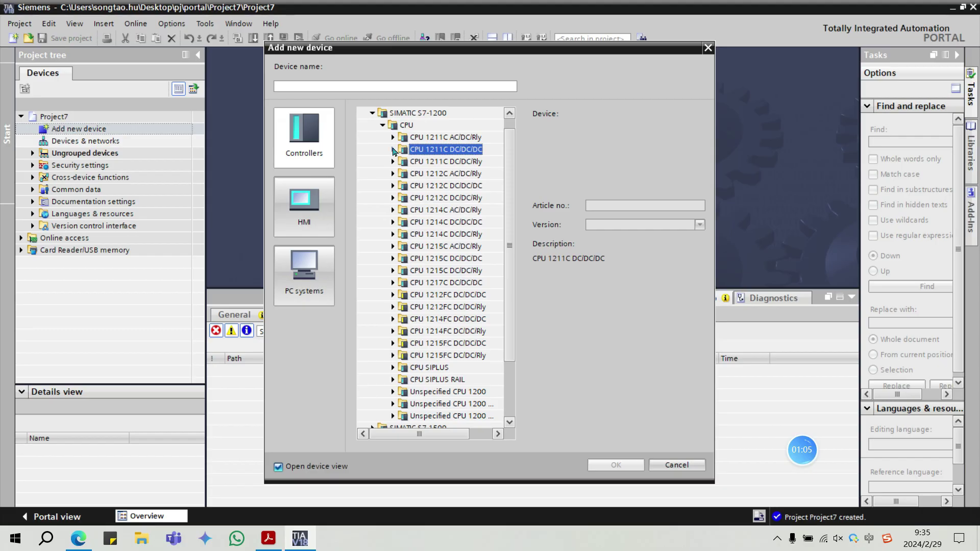
left_click(393, 150)
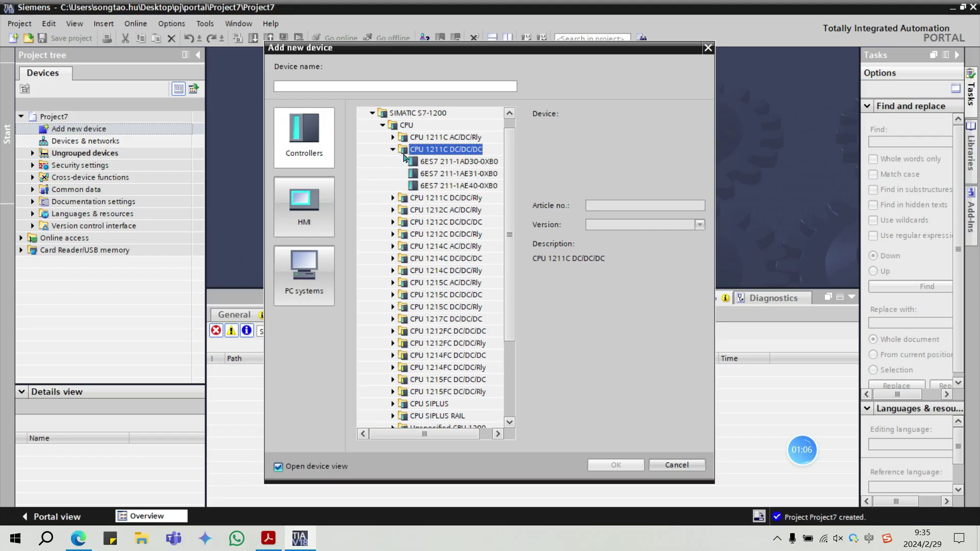
left_click(440, 185)
left_click(657, 224)
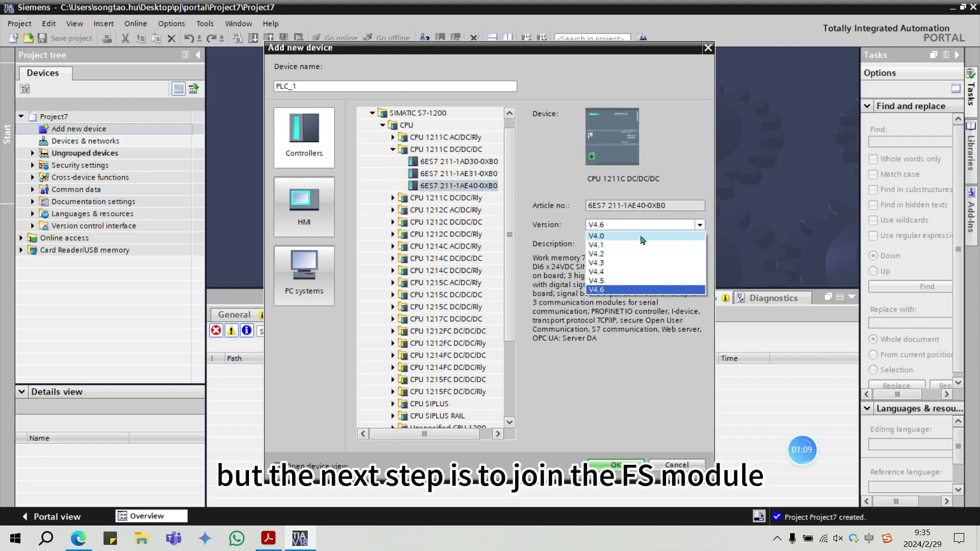
left_click(629, 293)
left_click(617, 465)
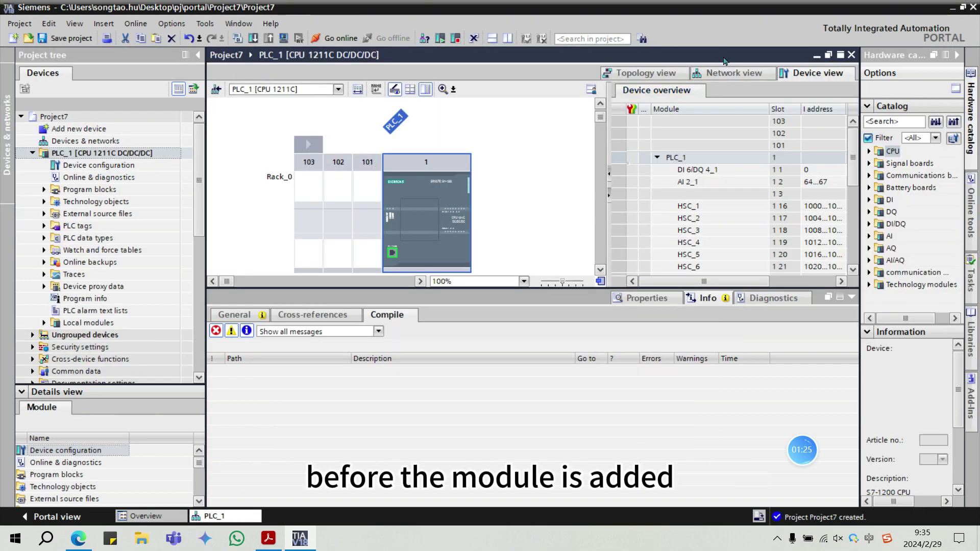
Step: Show the network view and update the accessible devices of the TwinCAT-Intel PCI Ethernet Adapter under Online access
left_click(731, 73)
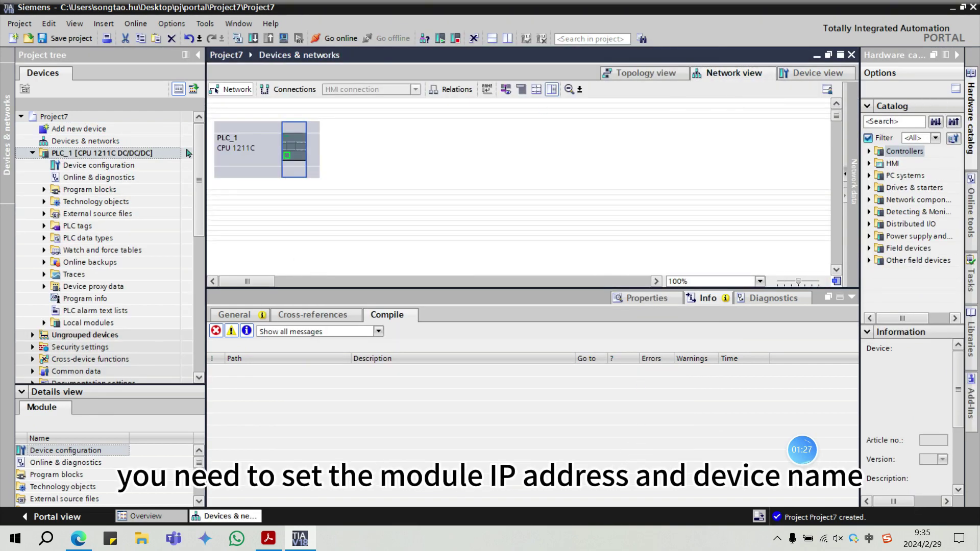
left_click_drag(202, 184, 208, 304)
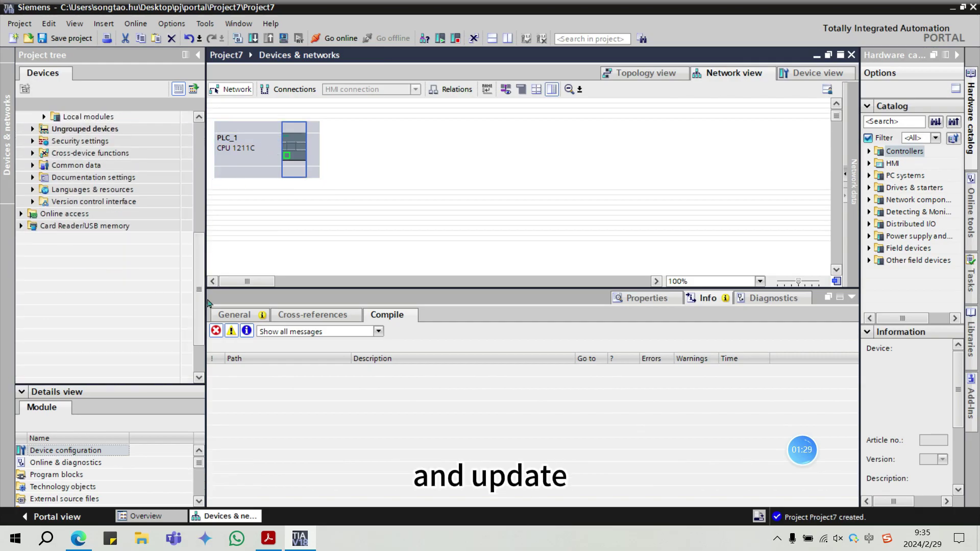
scroll(44, 194, "down", 2)
left_click(23, 167)
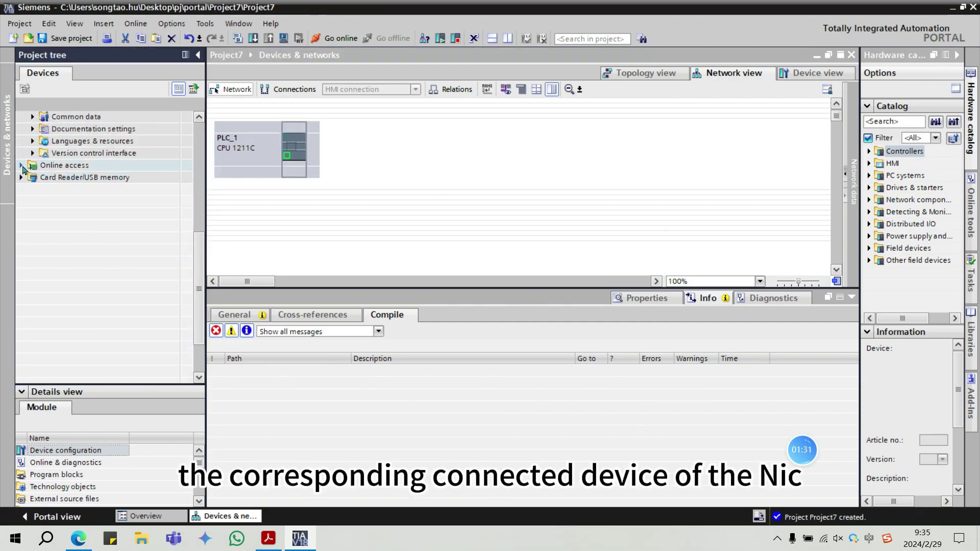
double_click(68, 191)
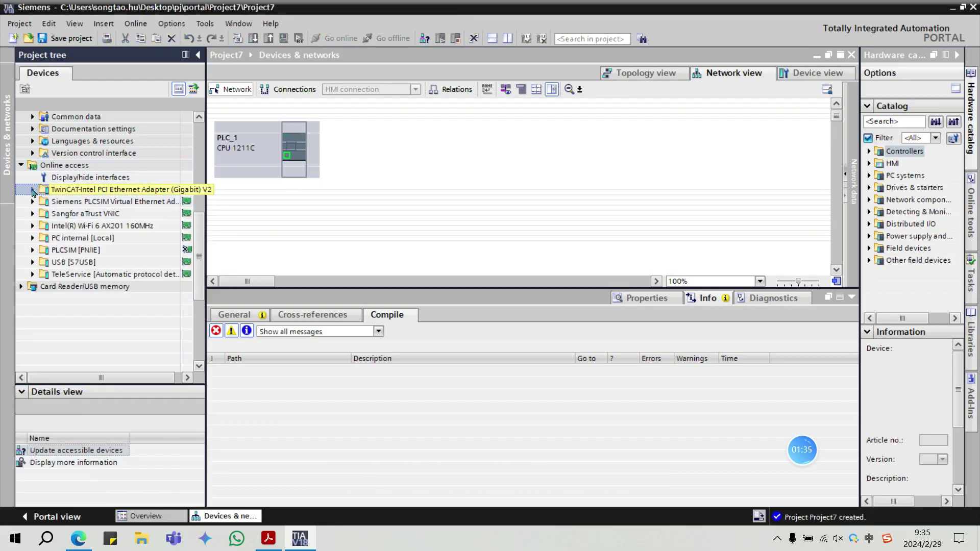
double_click(74, 203)
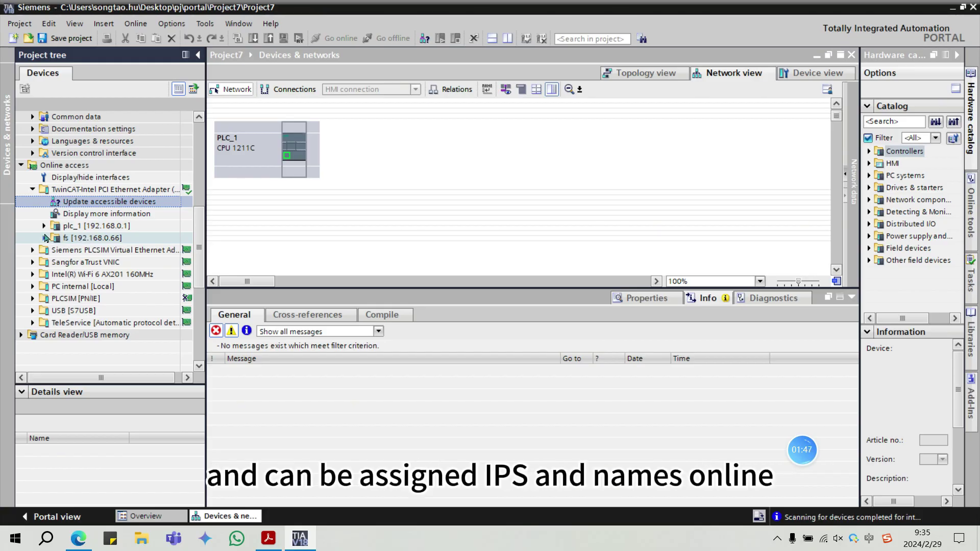
Step: Open the online diagnostics of the accessible fs device and examine its IP address assignment settings
left_click(45, 238)
left_click(75, 251)
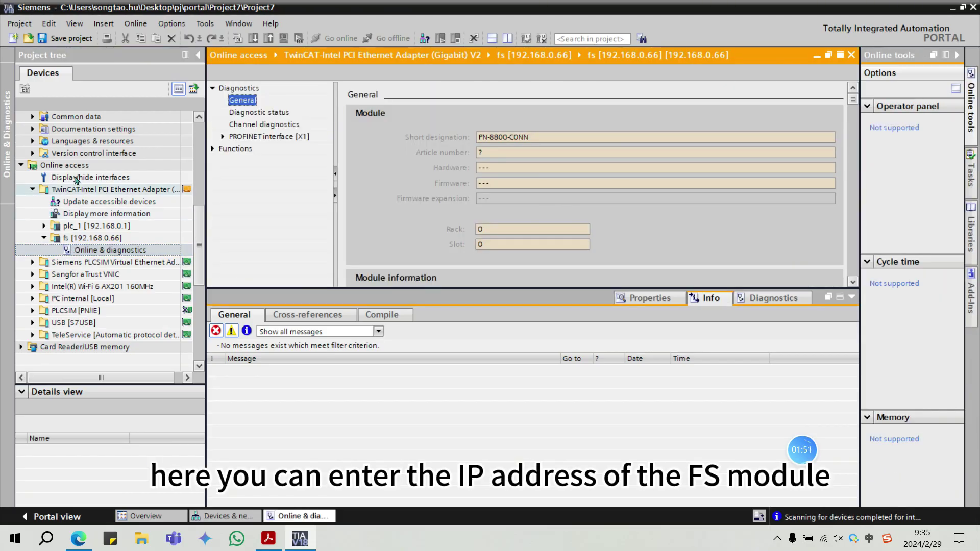
left_click(227, 149)
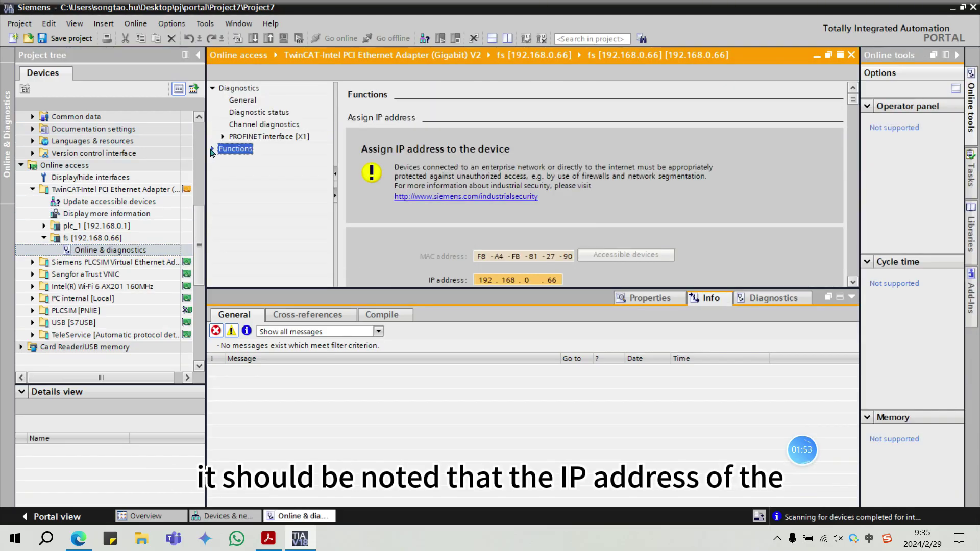
left_click(212, 149)
left_click(257, 161)
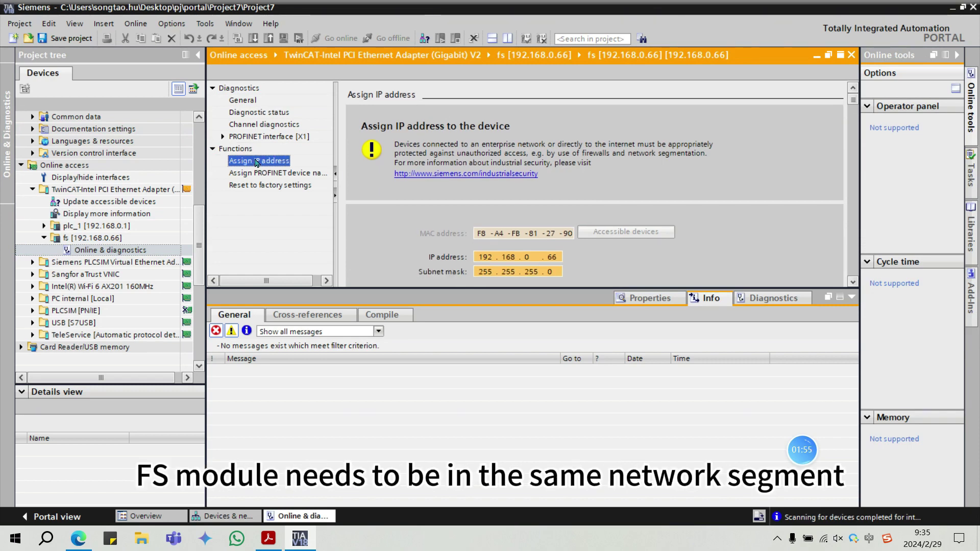
scroll(610, 205, "down", 2)
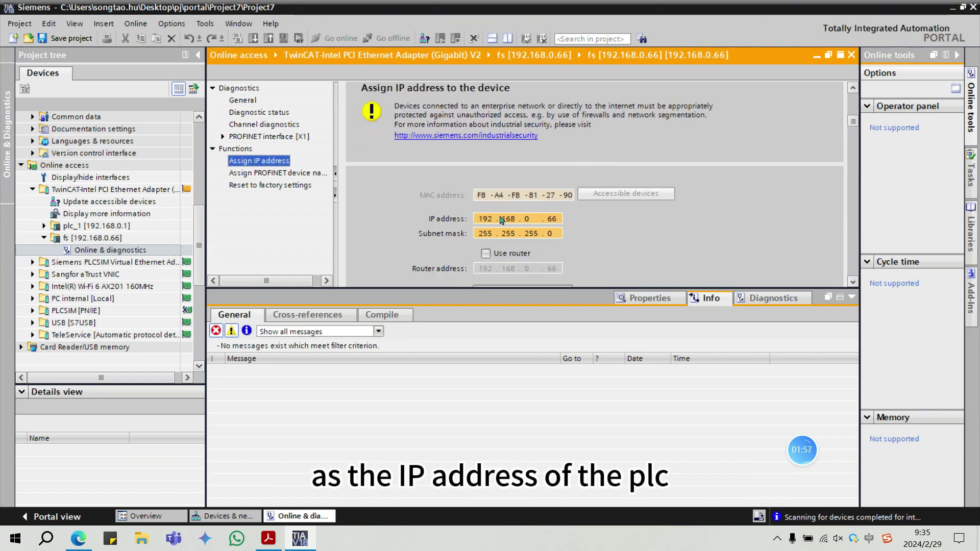
scroll(559, 219, "down", 1)
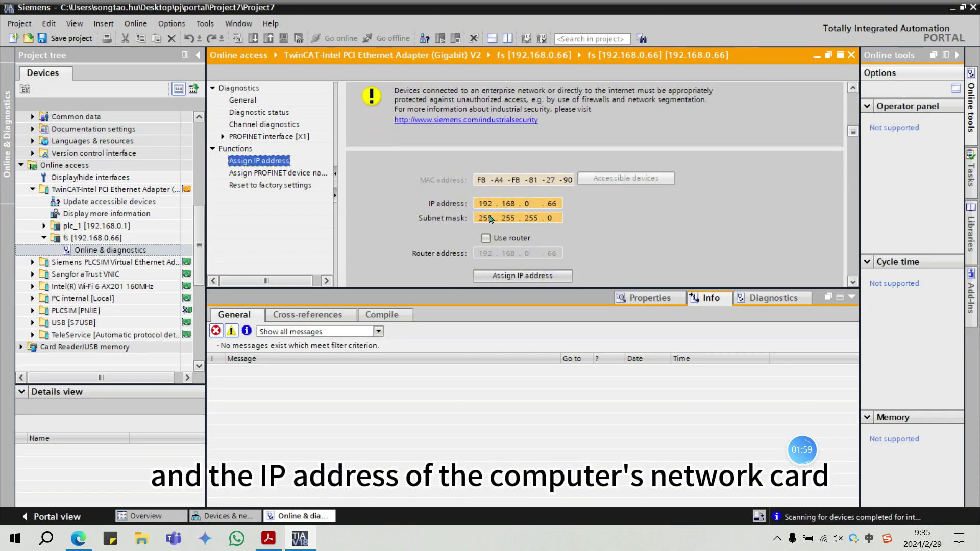
scroll(558, 221, "down", 1)
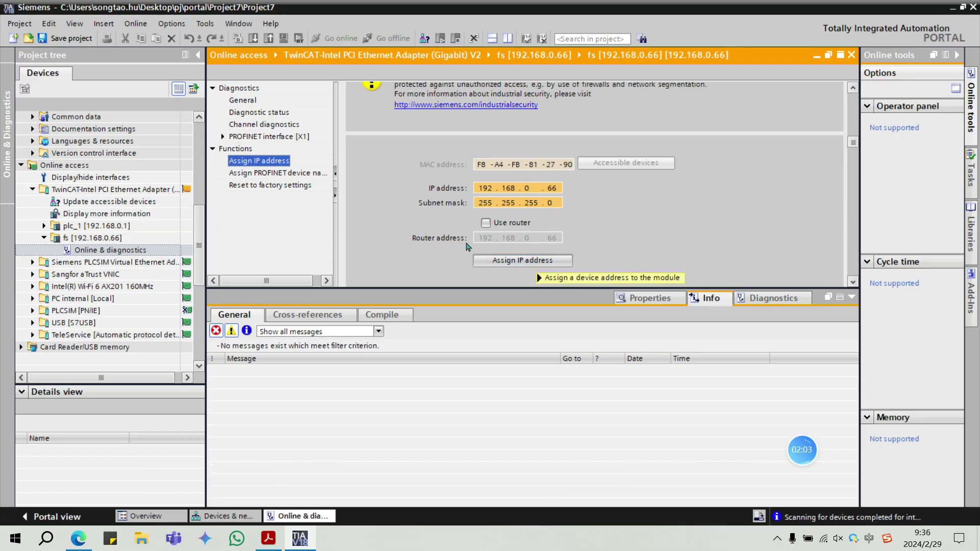
Step: Examine the PROFINET device name assignment settings of the fs device, down to the accessible devices list
left_click(261, 175)
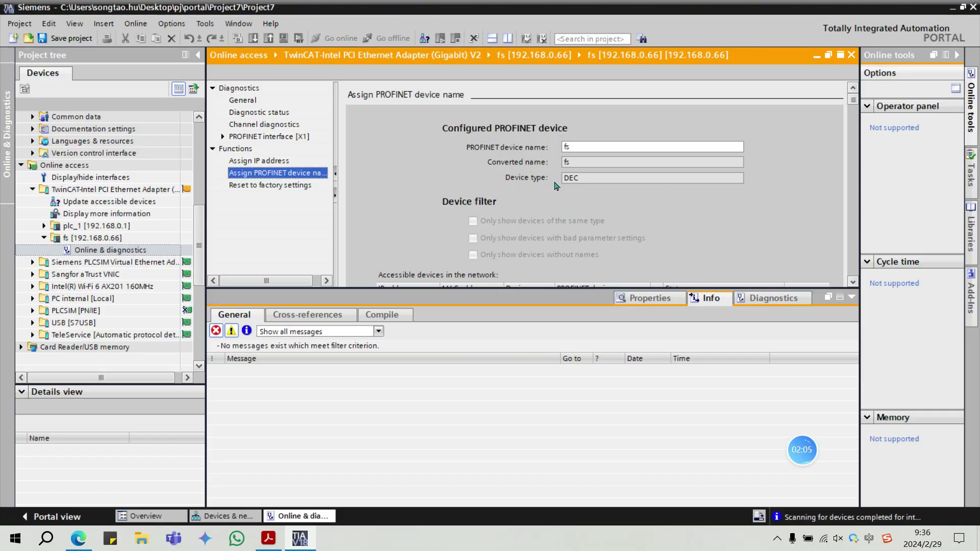
scroll(552, 190, "down", 4)
scroll(603, 151, "up", 4)
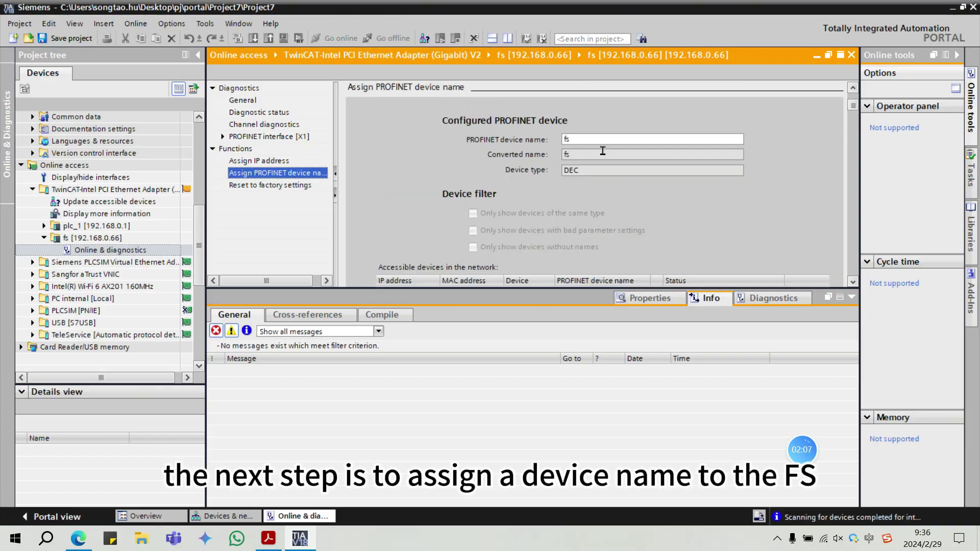
scroll(588, 163, "down", 4)
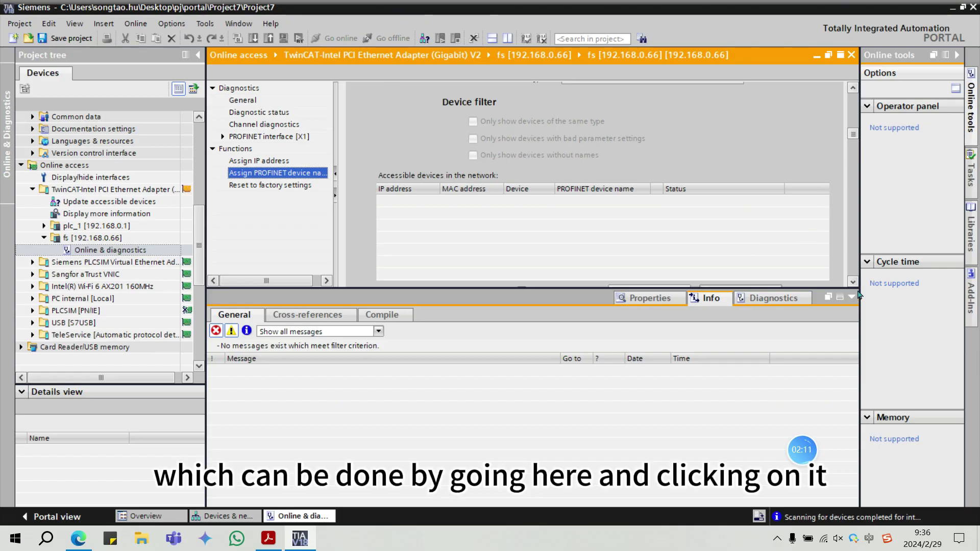
scroll(801, 242, "down", 3)
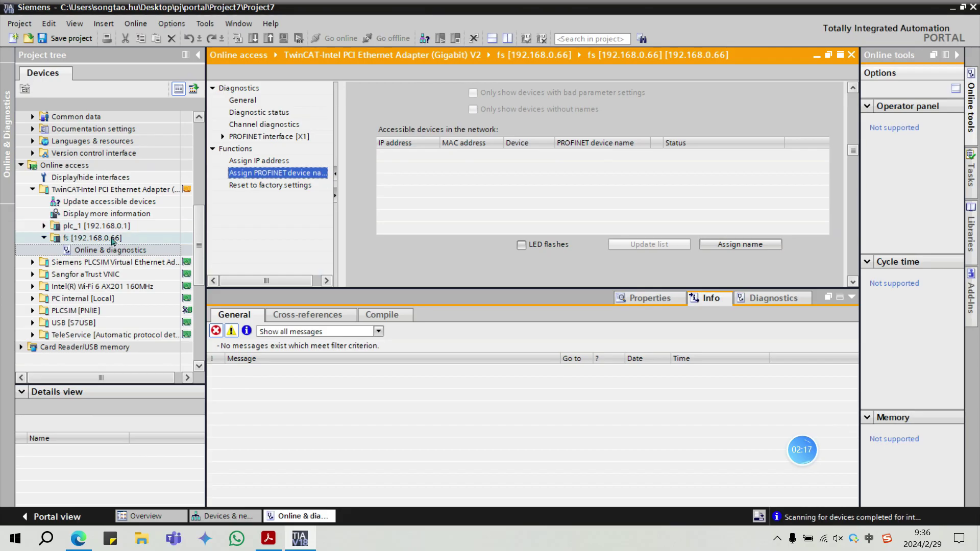
Step: Examine the Windows IPv4 settings of the TwinCAT-Intel PCI Ethernet Adapter, and close the network settings windows
right_click(828, 543)
left_click(845, 501)
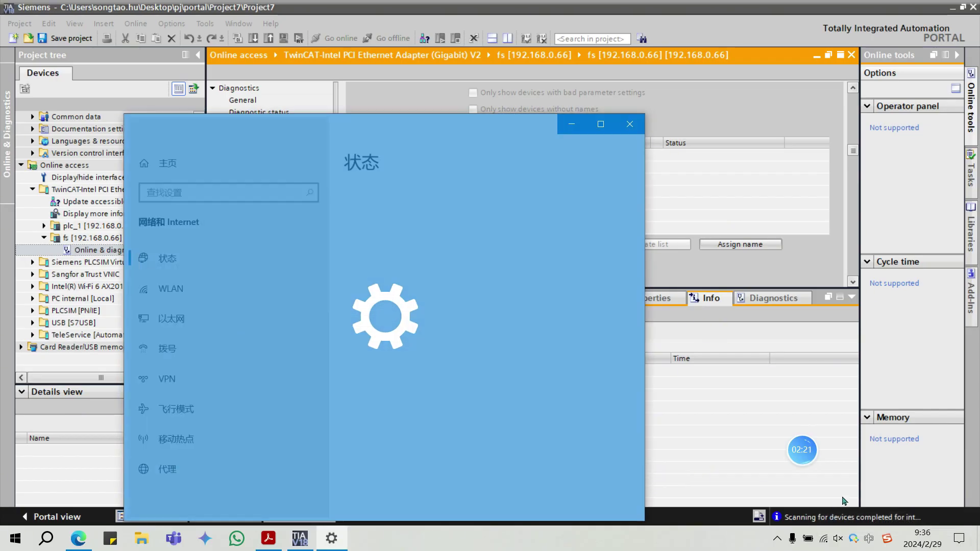
scroll(434, 306, "down", 10)
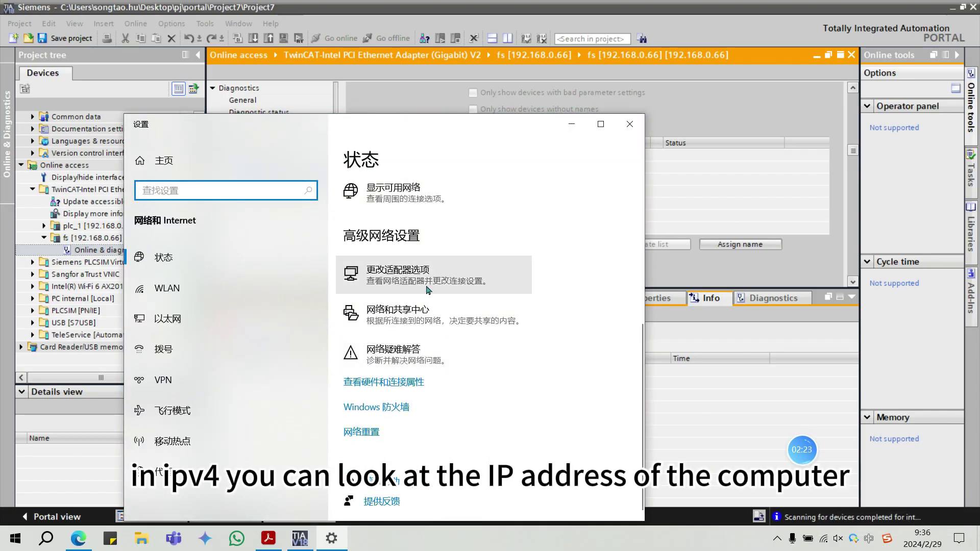
left_click(427, 289)
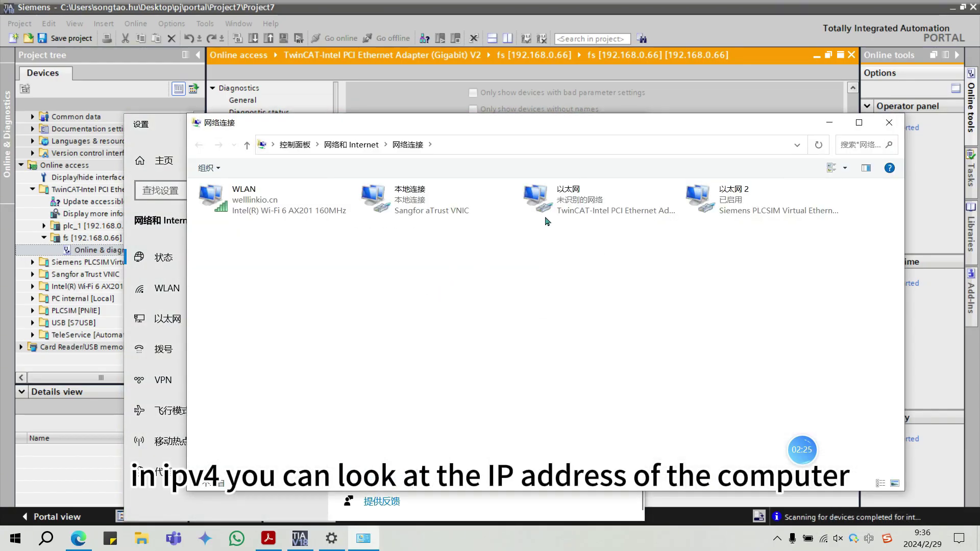
right_click(562, 198)
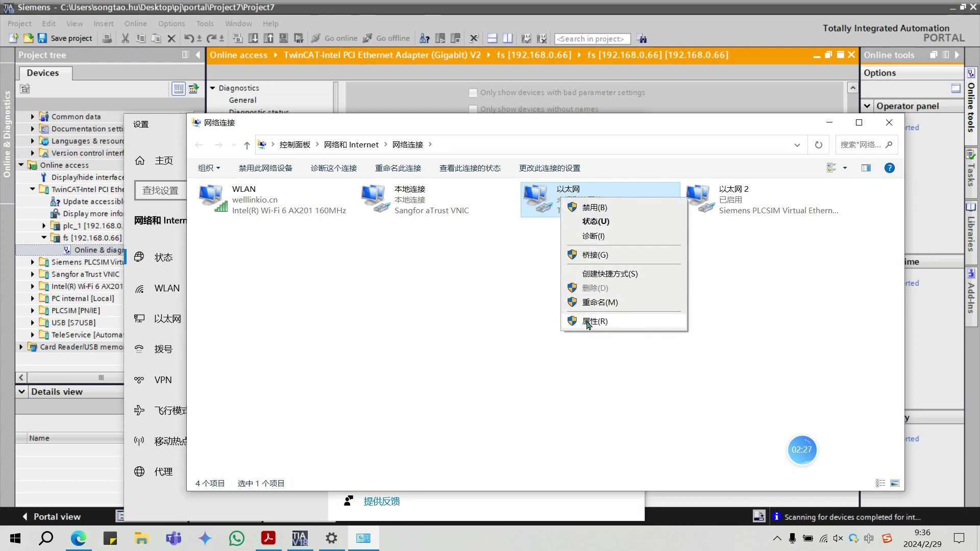
left_click(589, 323)
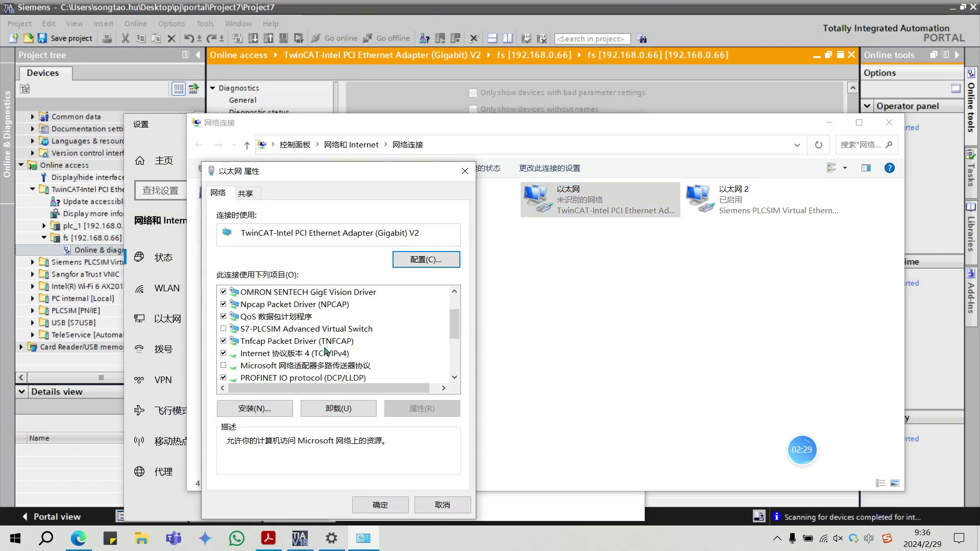
double_click(322, 354)
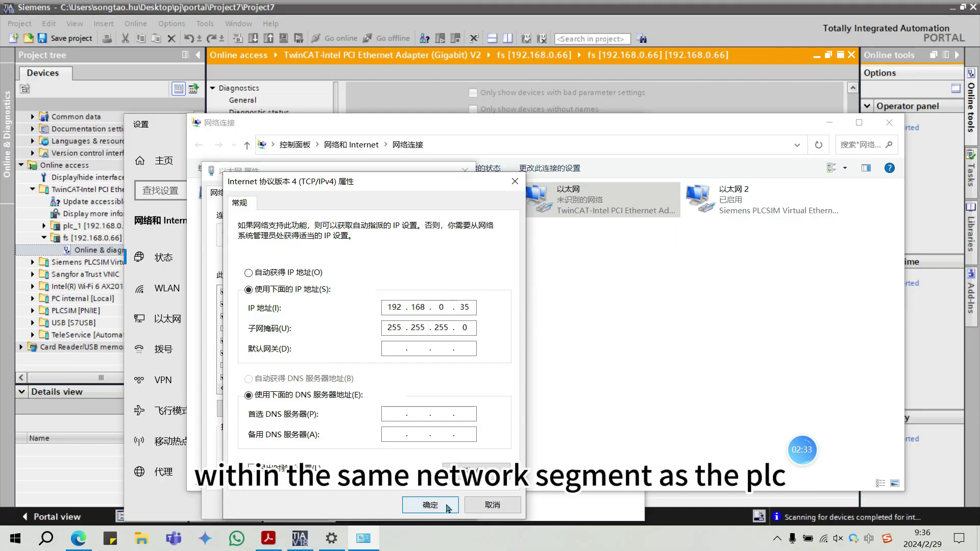
left_click(426, 506)
left_click(380, 505)
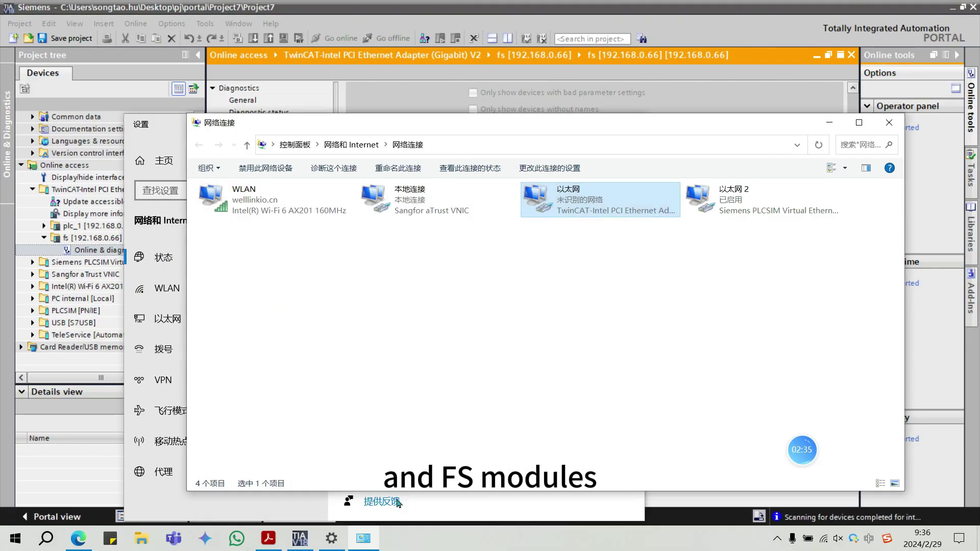
left_click(889, 122)
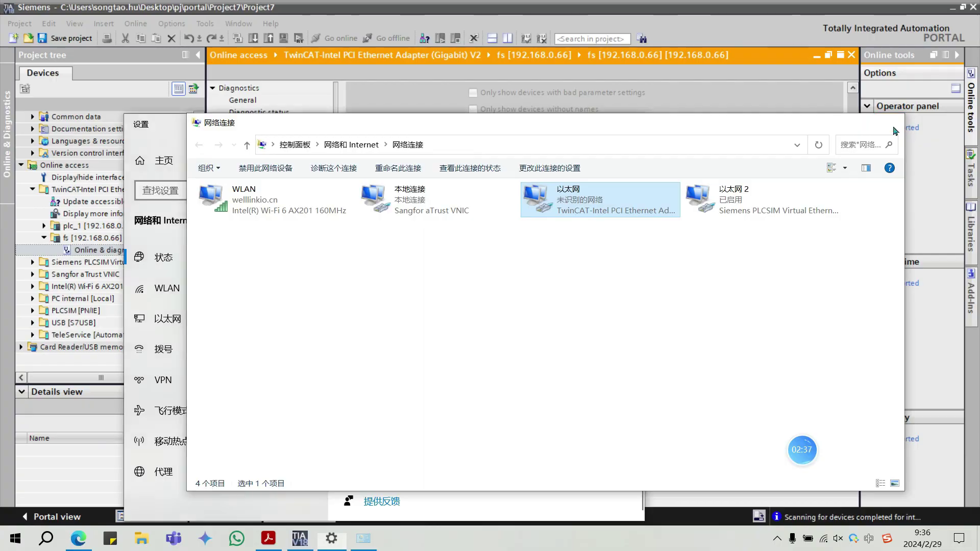
left_click(630, 124)
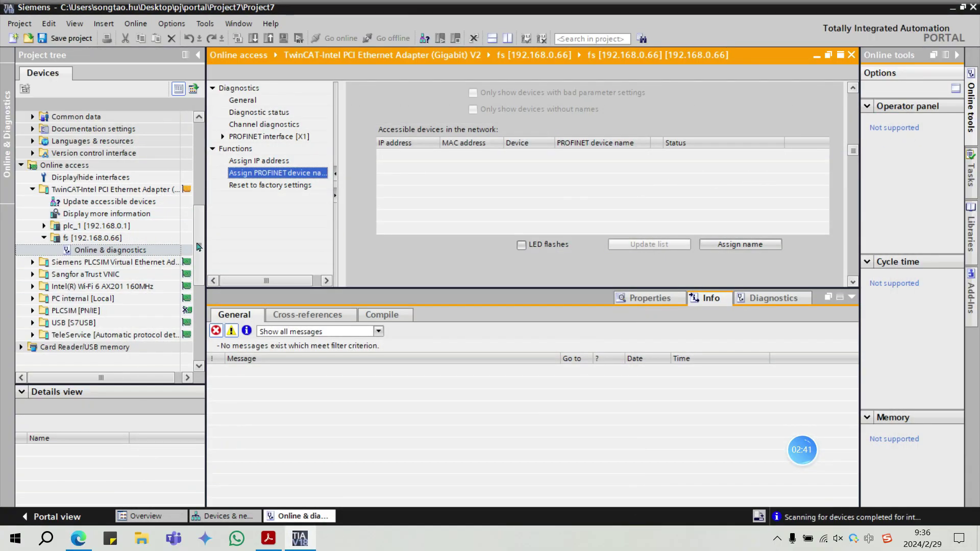
Step: From the project's network view, start hardware detection of PROFINET devices and search through the TwinCAT-Intel PCI Ethernet Adapter
left_click_drag(200, 227, 210, 145)
double_click(85, 141)
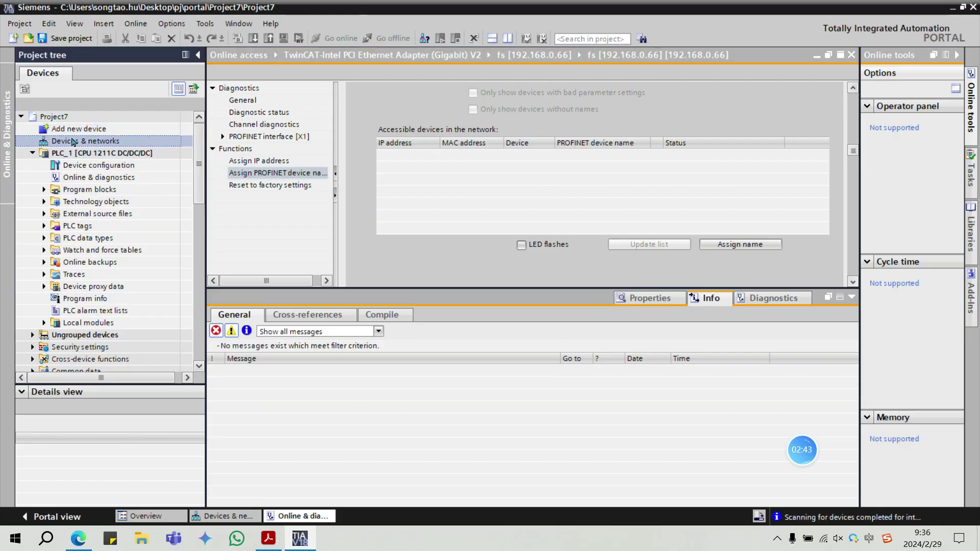
left_click(304, 129)
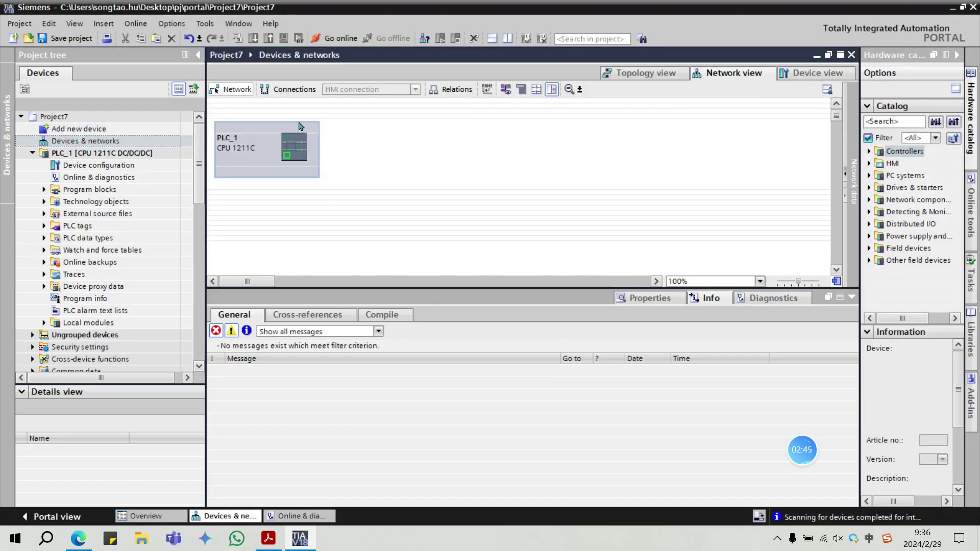
left_click(136, 23)
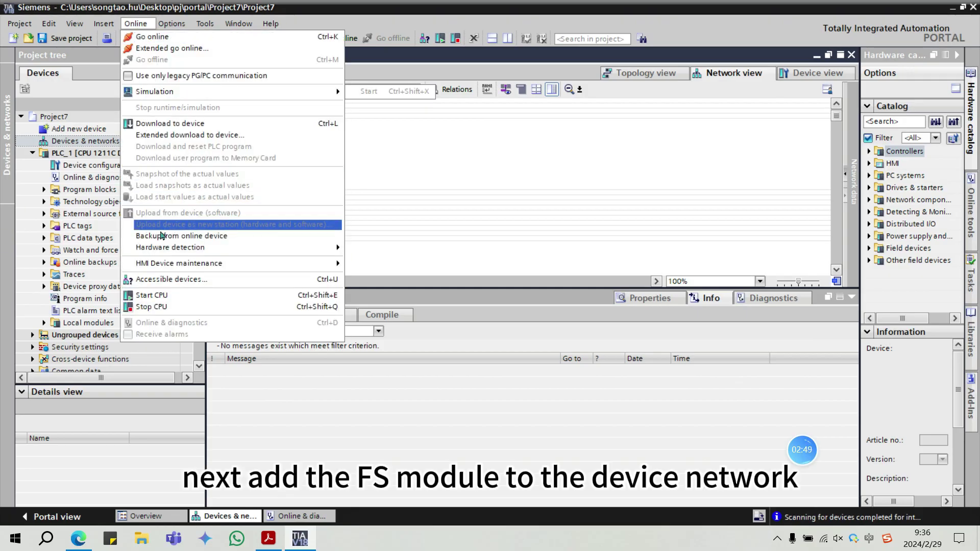
mouse_move(187, 250)
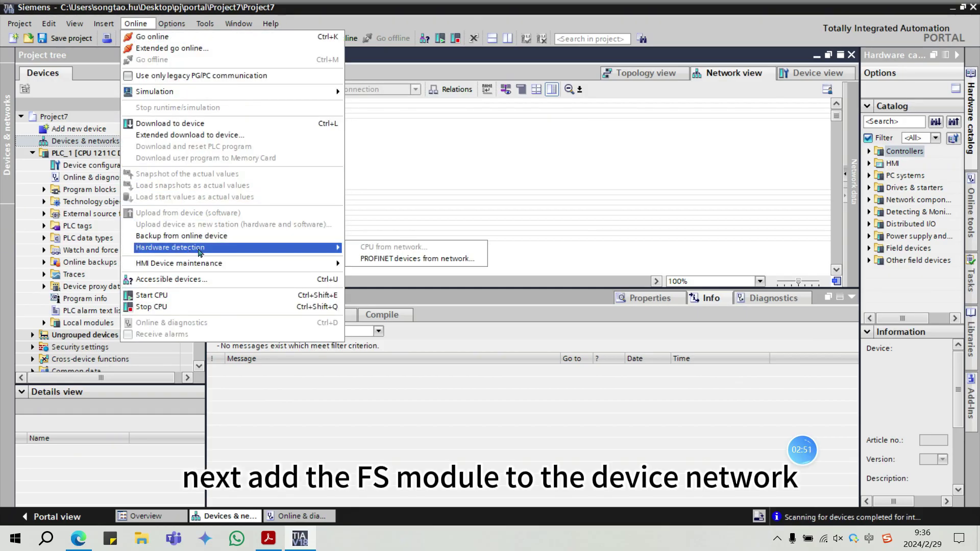
left_click(398, 258)
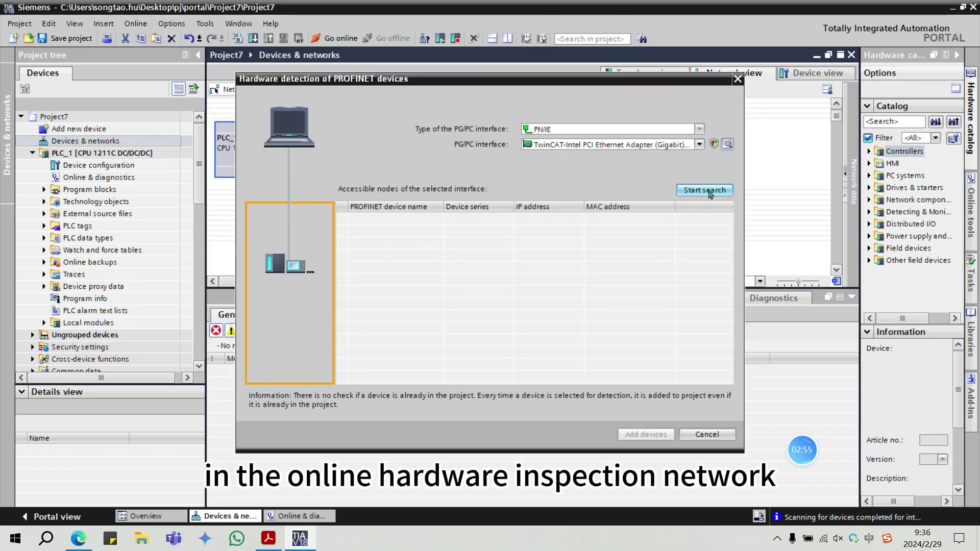
left_click(710, 191)
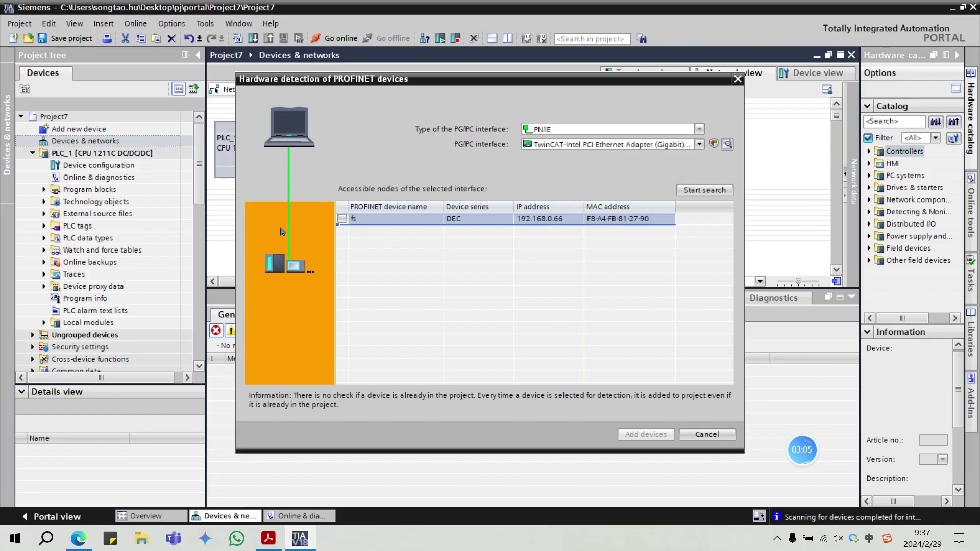
Step: Add the detected fs device to the project and assign it to the IO controller PLC_1.PROFINET interface_1
left_click(342, 219)
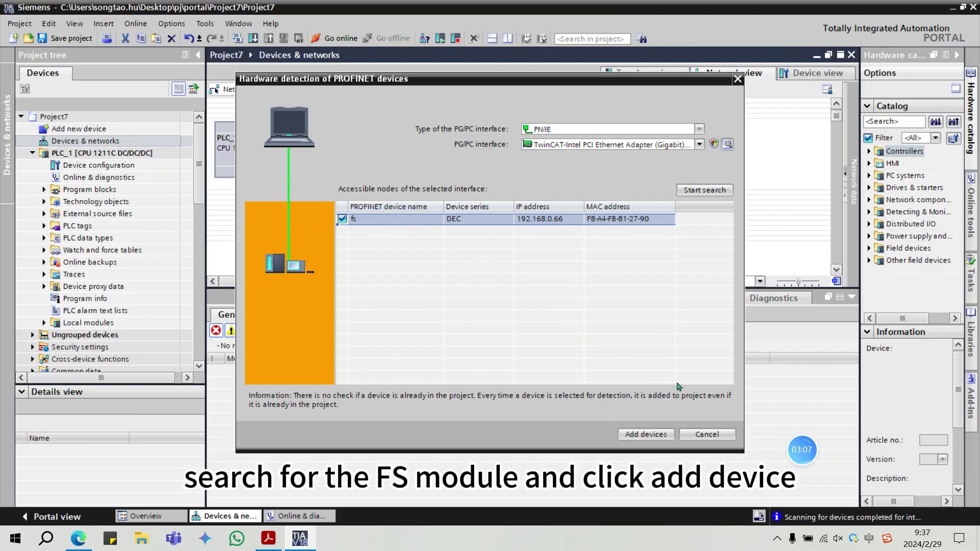
left_click(646, 435)
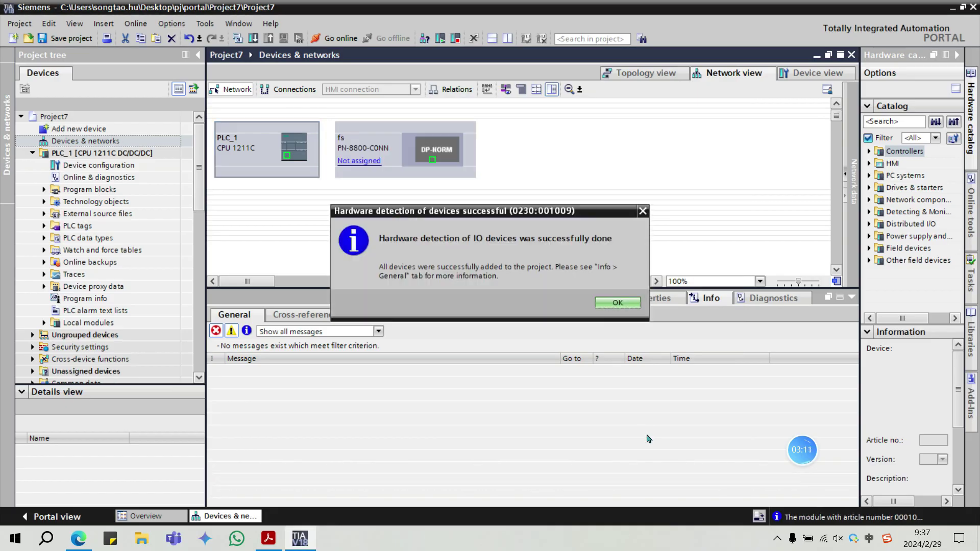
left_click(625, 307)
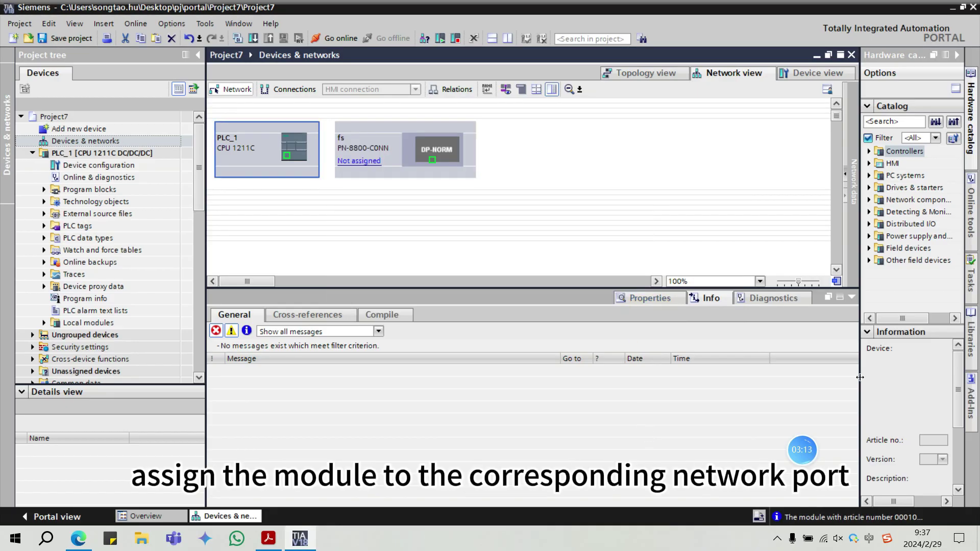
left_click(363, 162)
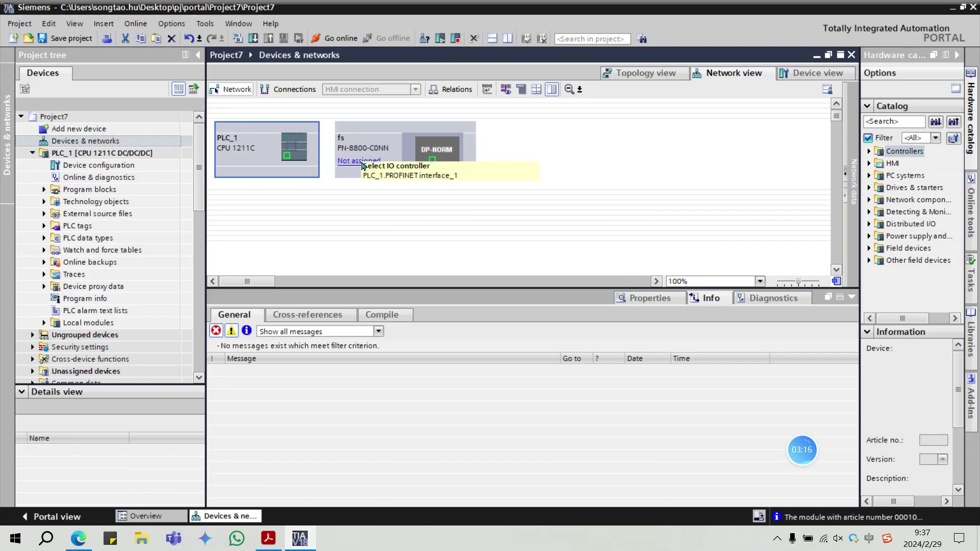
left_click(389, 176)
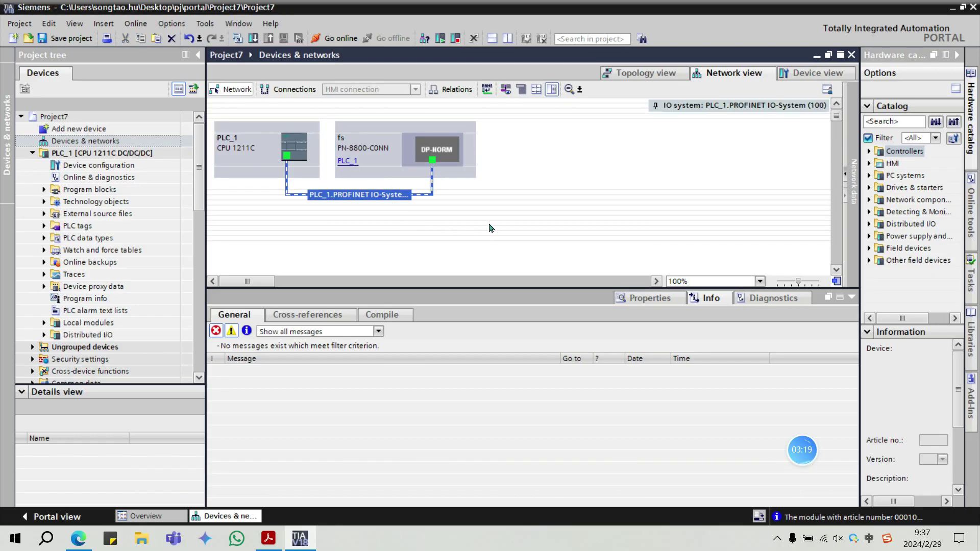
Step: Examine the input and output addresses of the fs module in its device overview
double_click(372, 127)
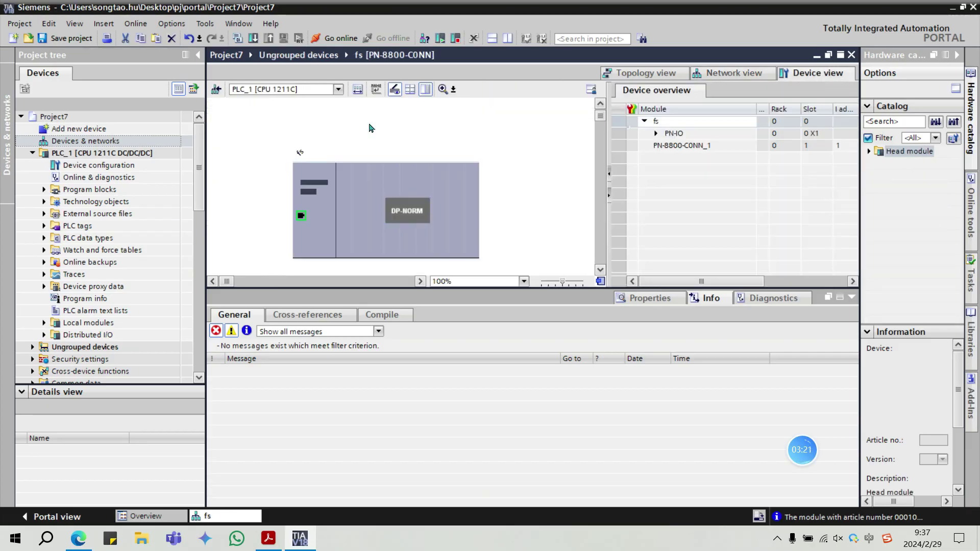
left_click_drag(709, 279, 735, 281)
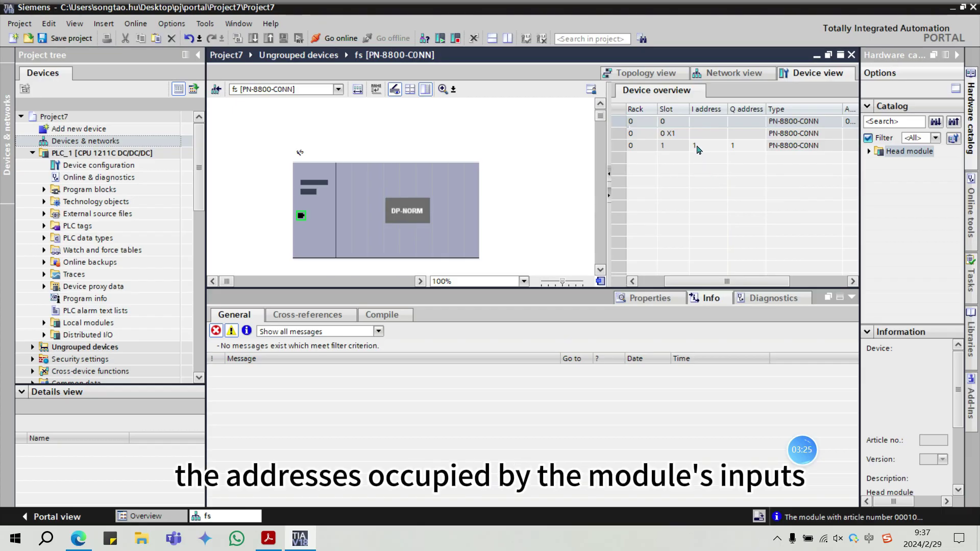
left_click(719, 148)
left_click(735, 146)
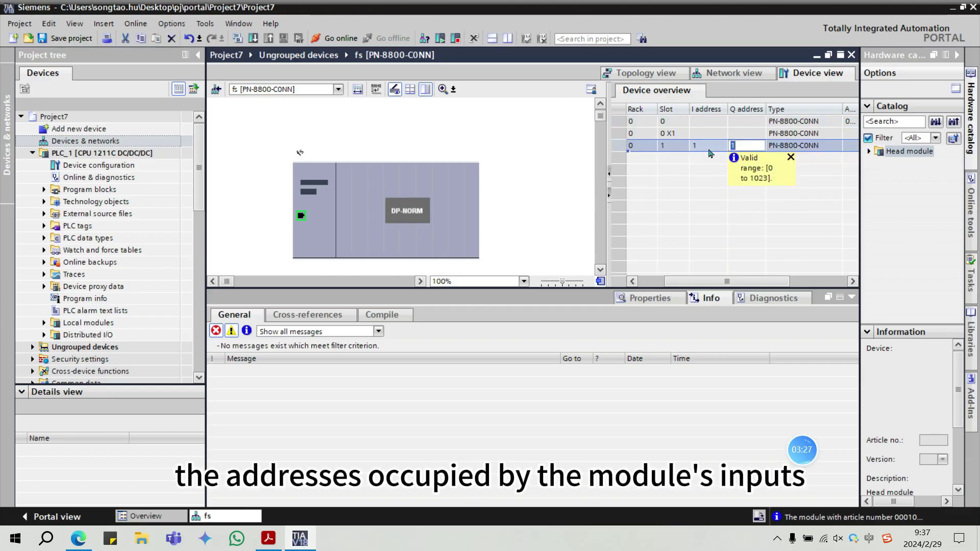
left_click(557, 179)
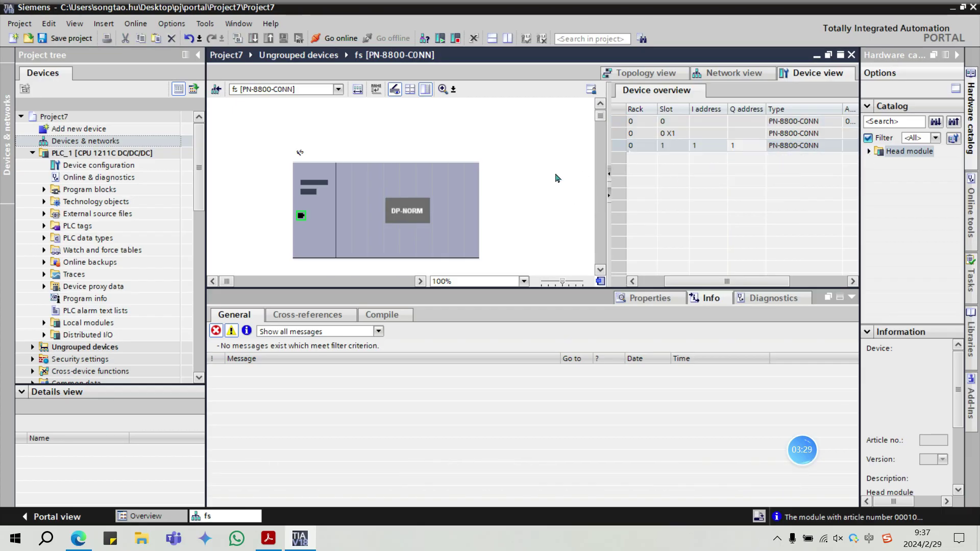
Step: Select PLC_1, the fs device and their PROFINET IO system in the network view and compile them
left_click(713, 73)
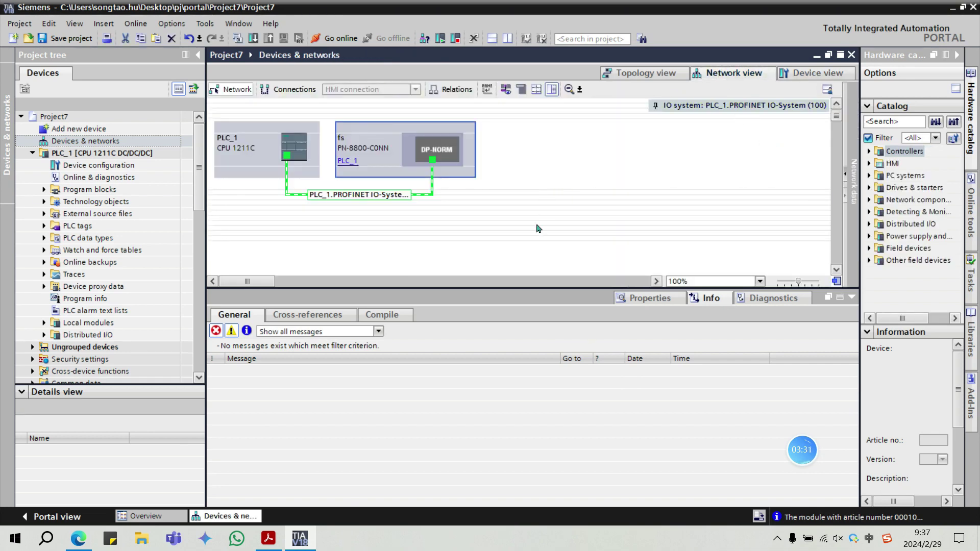
left_click_drag(589, 219, 220, 107)
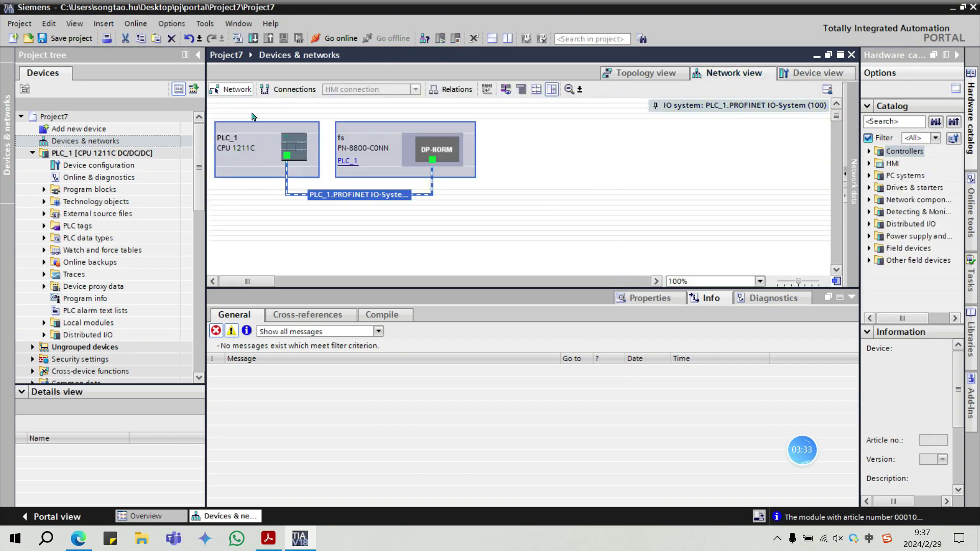
left_click(236, 37)
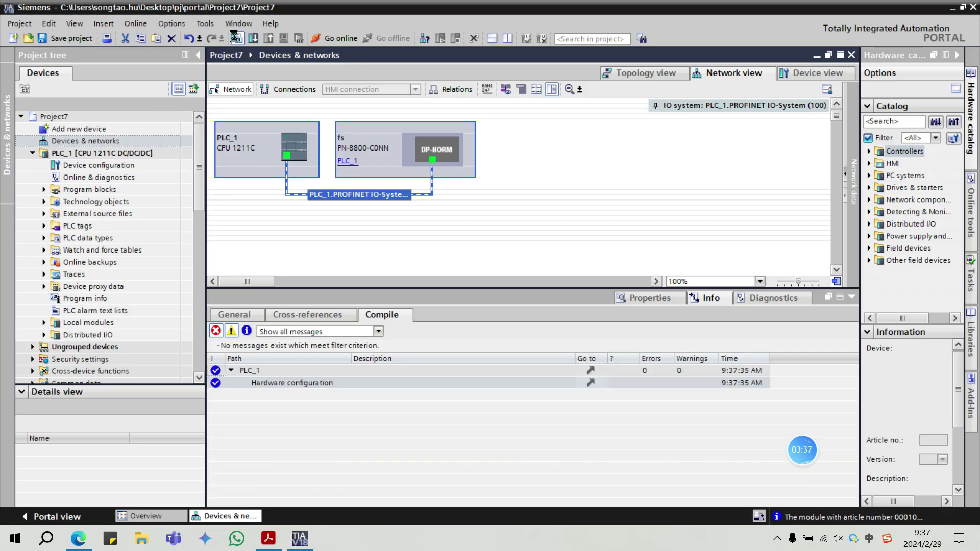
left_click(235, 37)
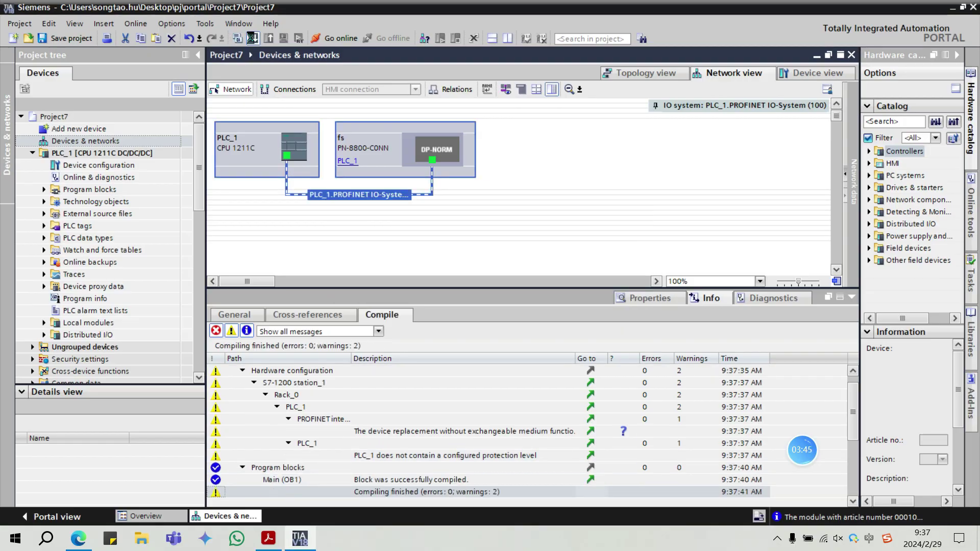
Step: Start the download to the device, search for compatible target devices and load to the PLC_1 found at 192.168.0.1
left_click(252, 39)
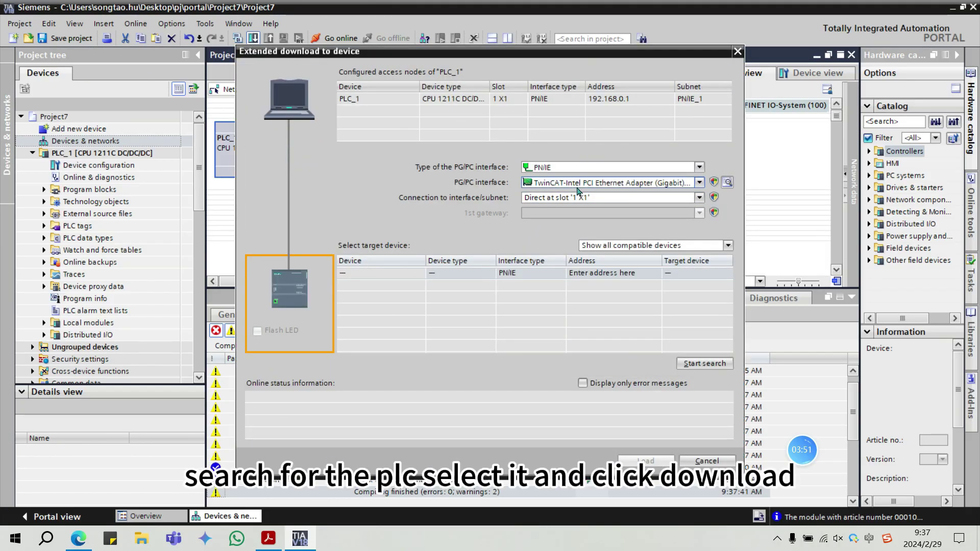
left_click(710, 366)
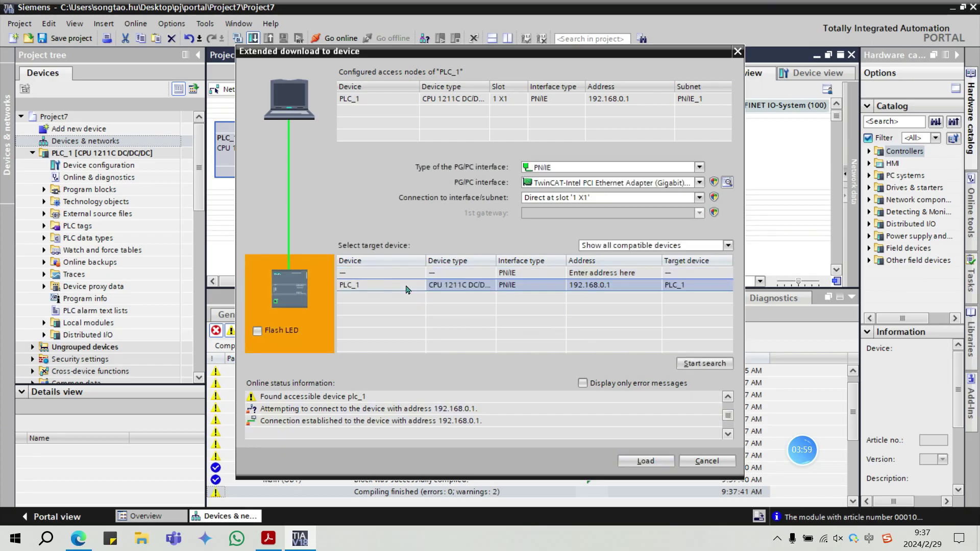
left_click(645, 462)
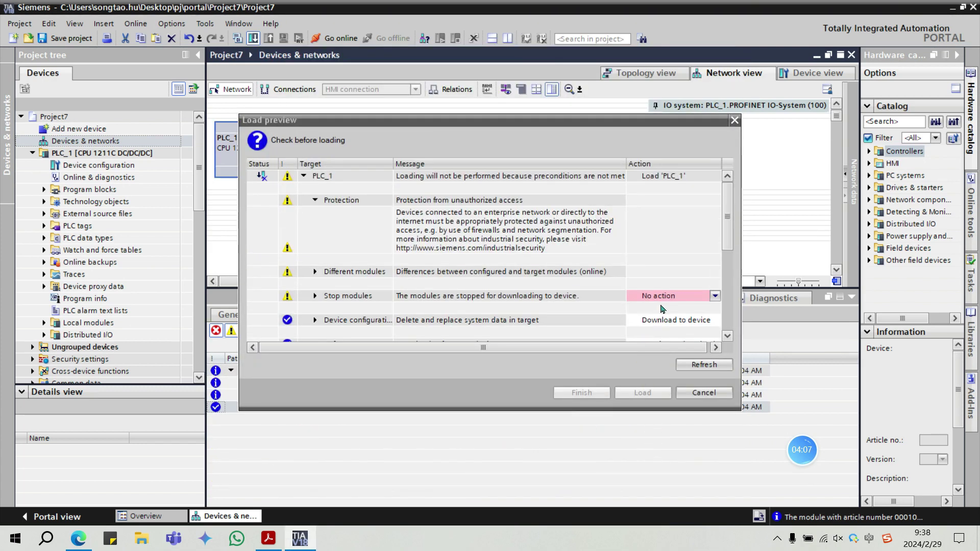
Step: In the load preview, set the Stop modules action to Stop all and enable Overwrite all for the differing settings
left_click(698, 301)
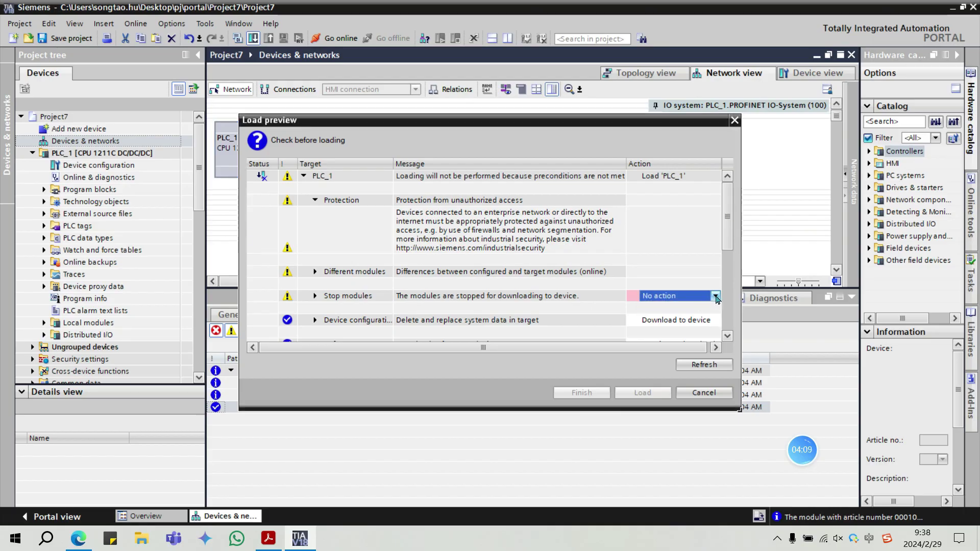
left_click(716, 297)
left_click(681, 319)
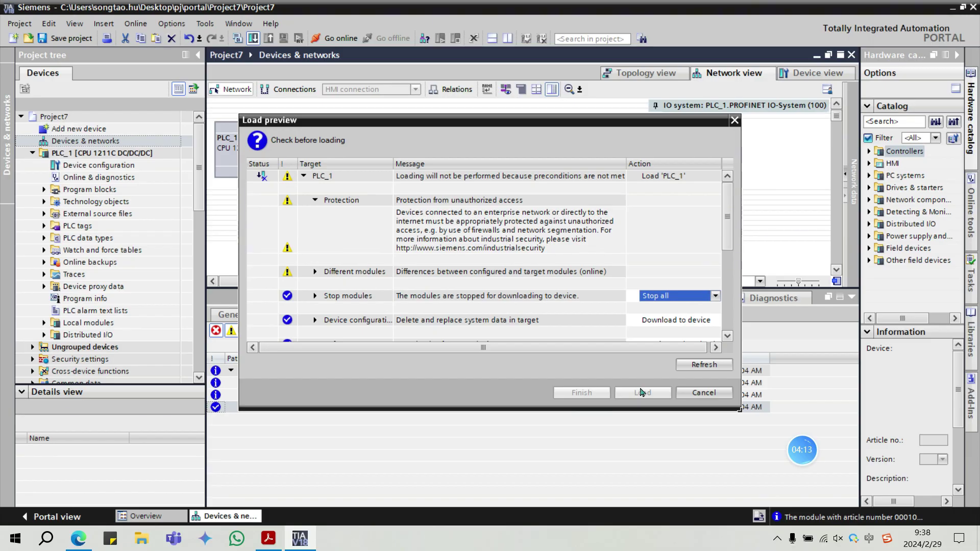
scroll(730, 292, "down", 3)
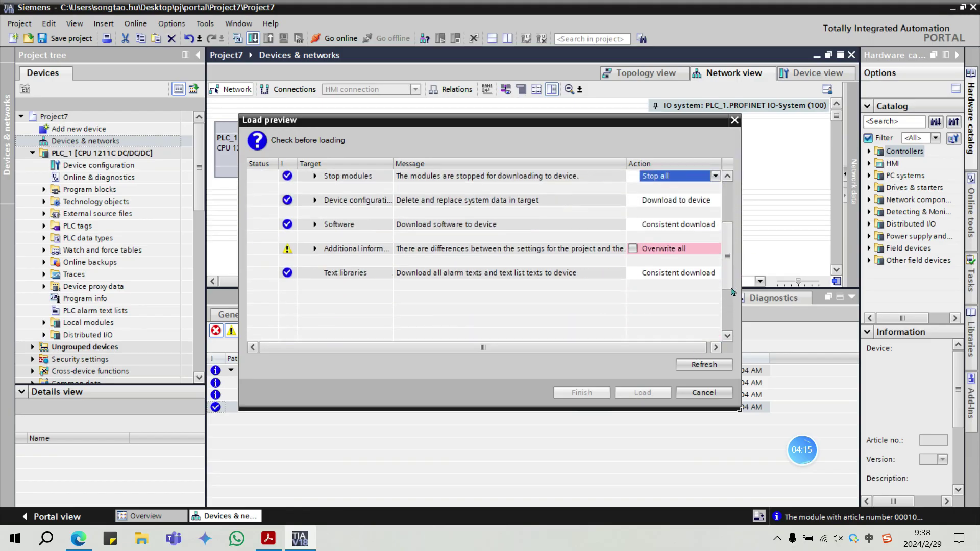
left_click(633, 212)
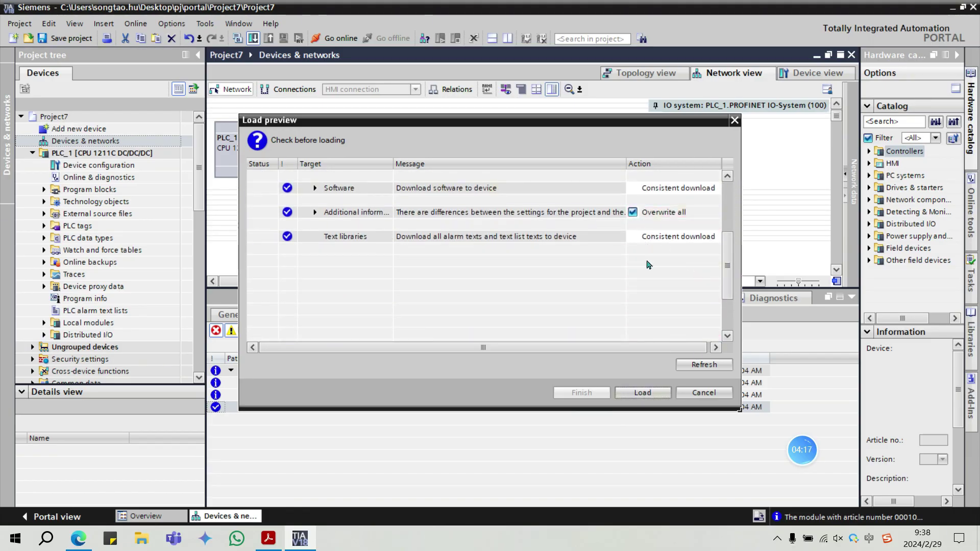
Step: Load the previewed configuration to PLC_1 and finish the download with the Start module action
left_click(652, 395)
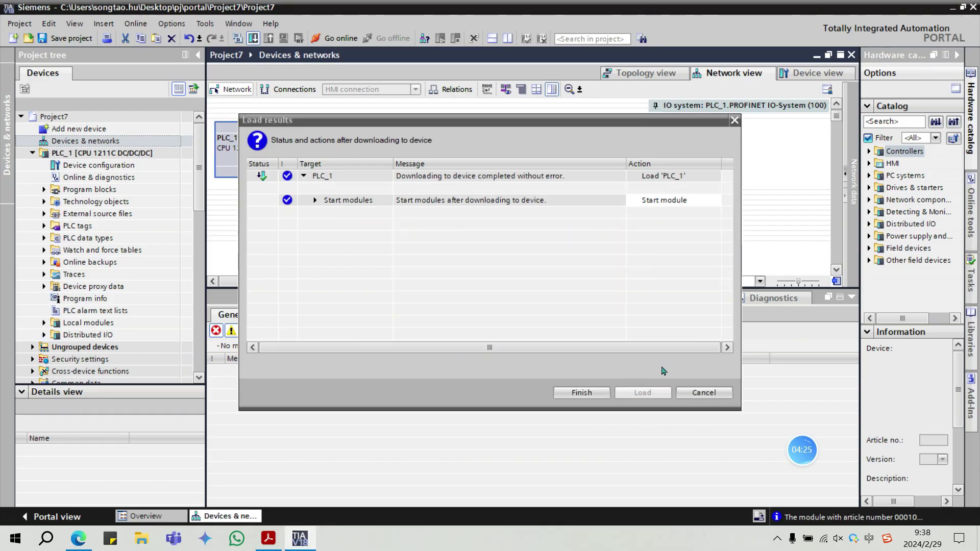
left_click(592, 395)
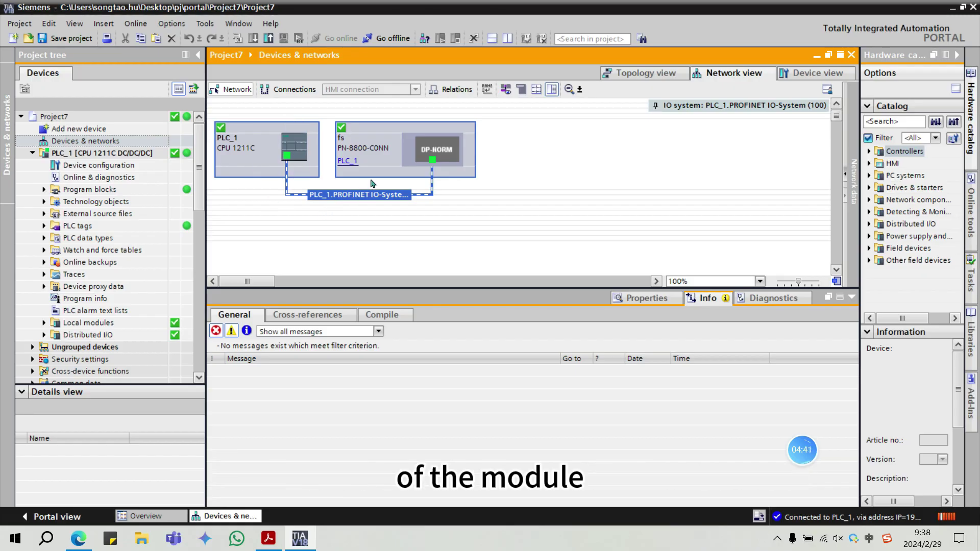
Step: Add a new watch table to PLC_1's watch and force tables
left_click(75, 249)
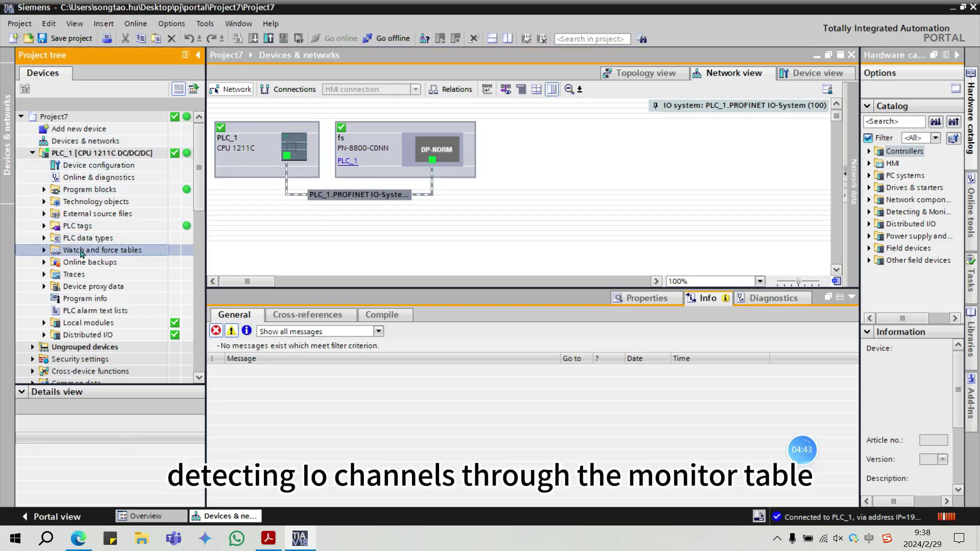
left_click(44, 251)
left_click(108, 263)
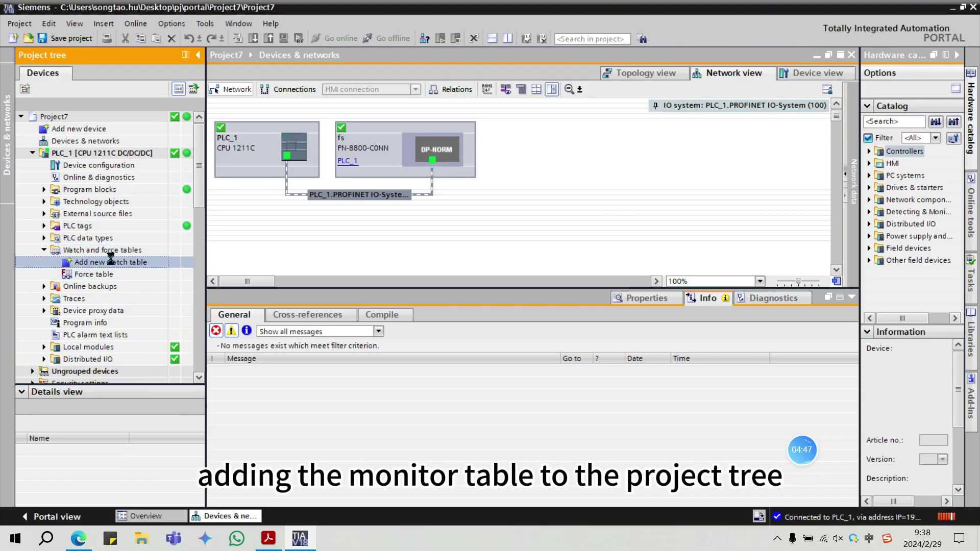
double_click(111, 262)
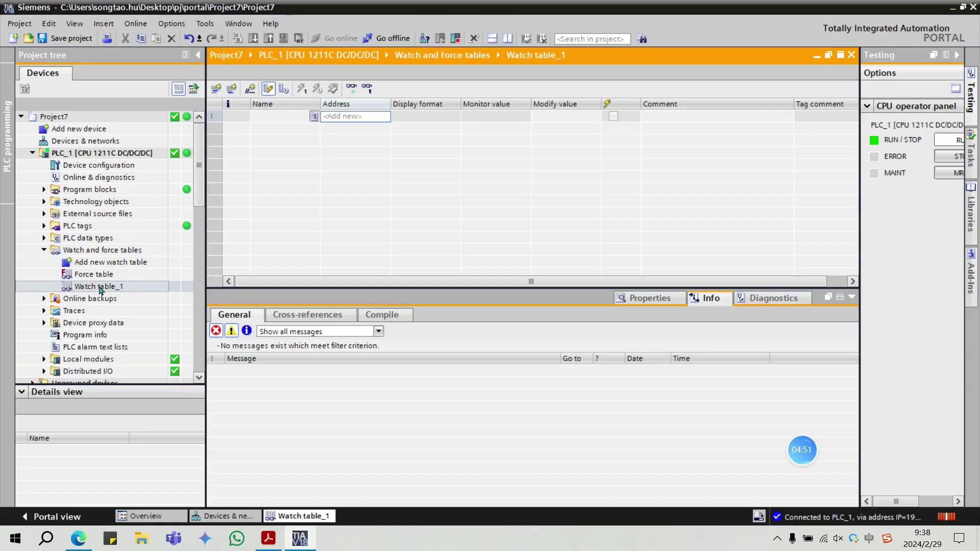
Step: Check the fs module's input and output addresses in its device overview and return to the new watch table
double_click(100, 141)
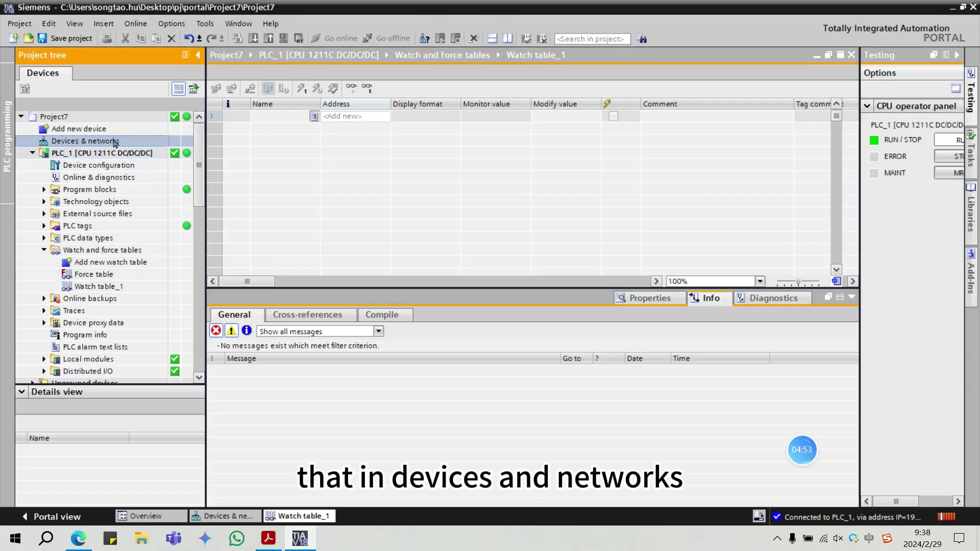
double_click(428, 132)
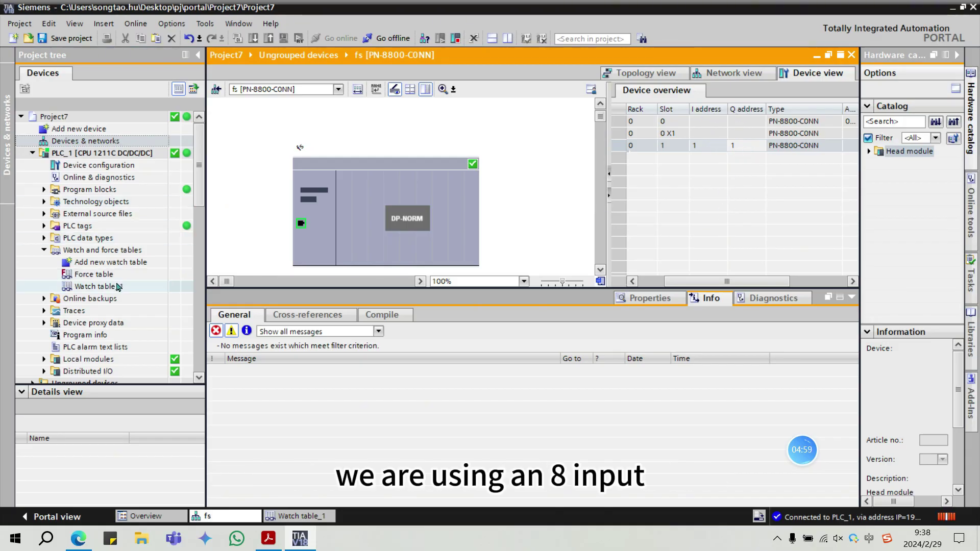
double_click(95, 287)
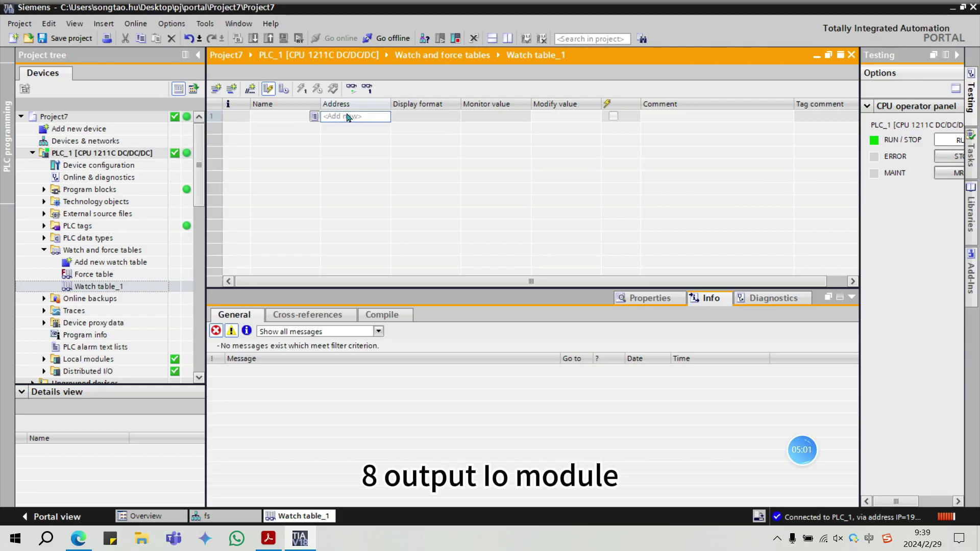
Step: Enter the output address Q1.0 in the first row of the watch table and monitor all values
left_click(348, 117)
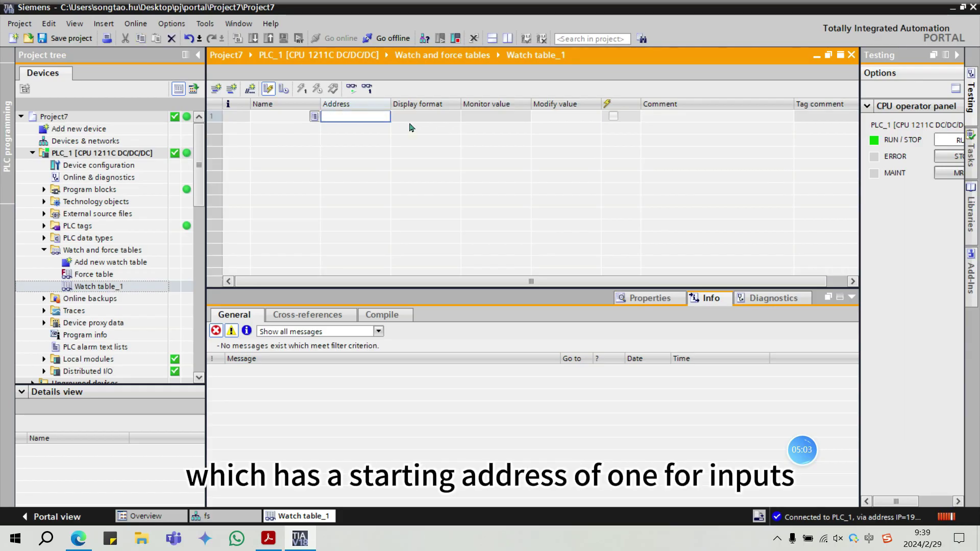
type("Q1.0")
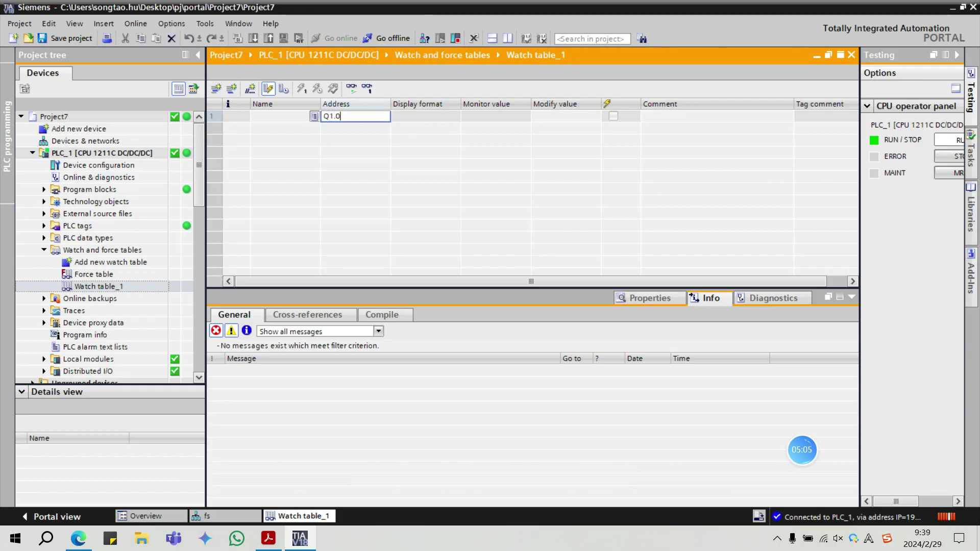
key("Return")
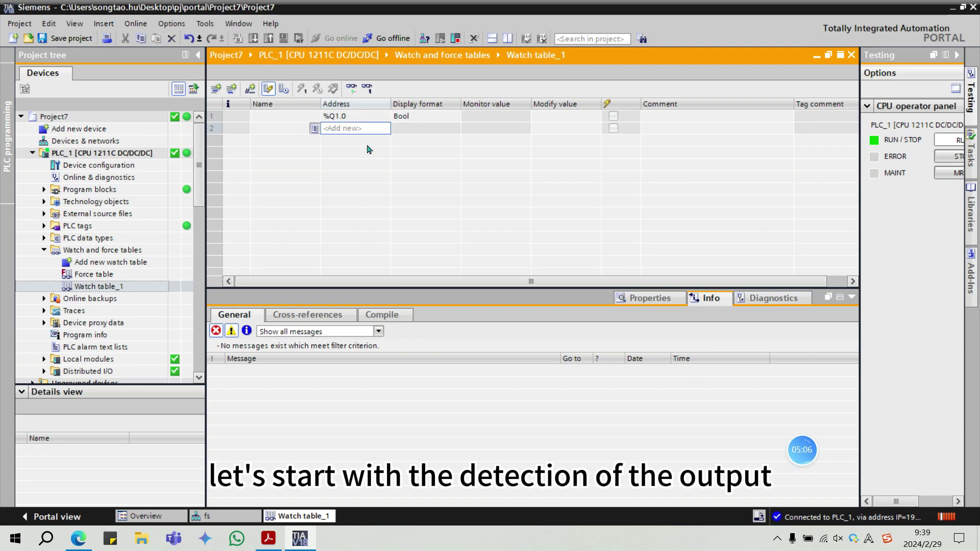
left_click(359, 118)
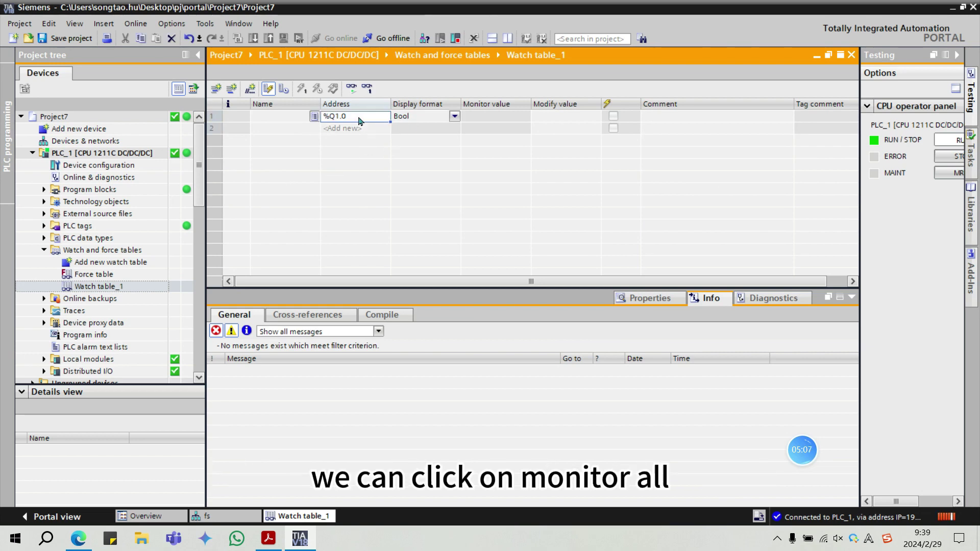
left_click(352, 91)
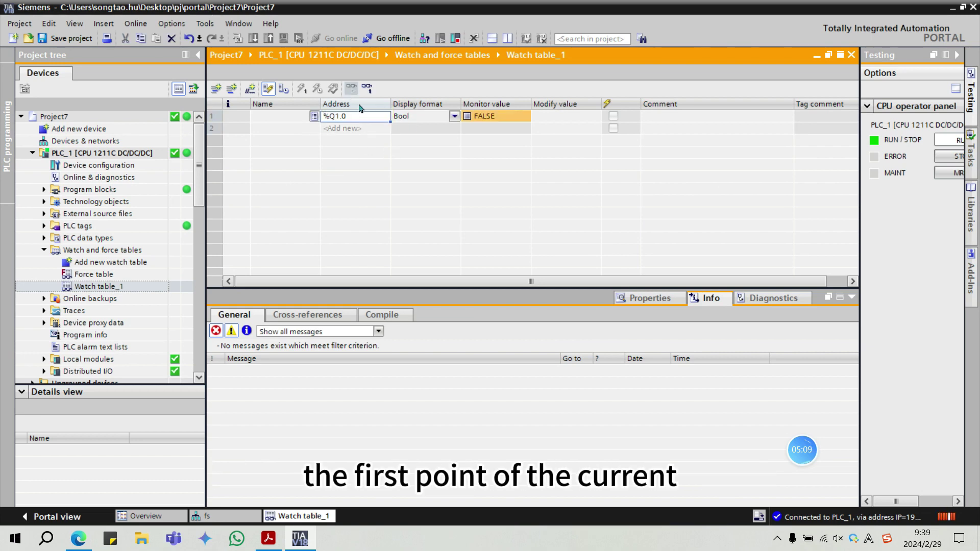
Step: Modify the output Q1.0 to 1 in the watch table
left_click(480, 117)
right_click(480, 118)
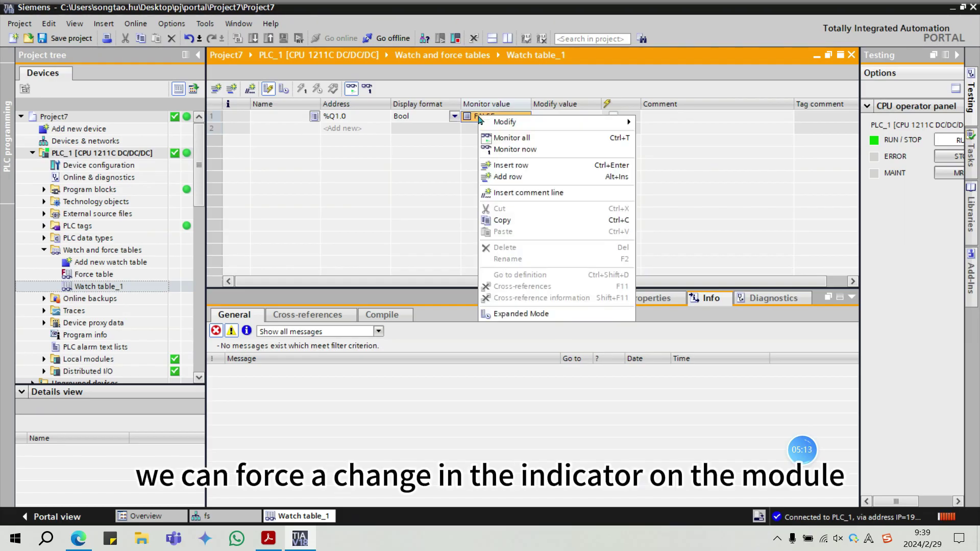
mouse_move(506, 122)
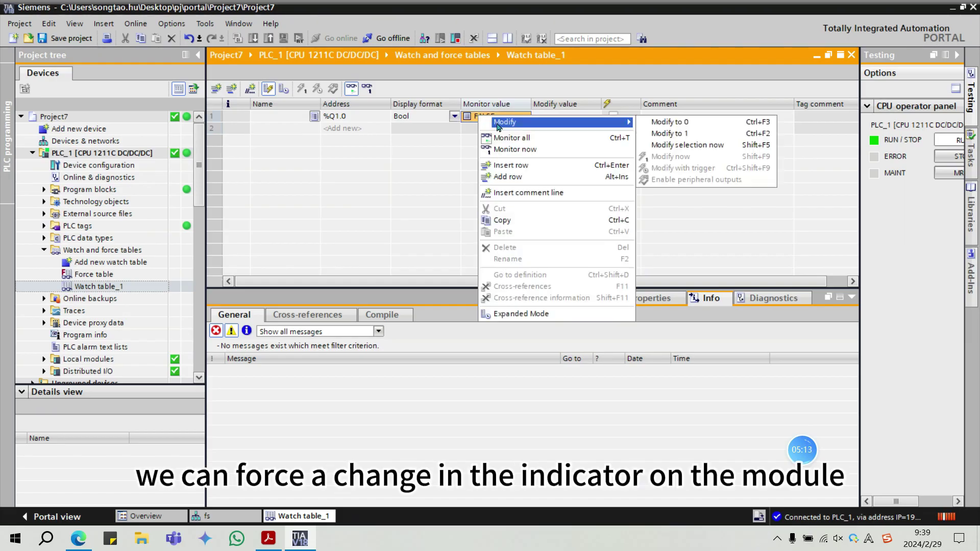
left_click(669, 133)
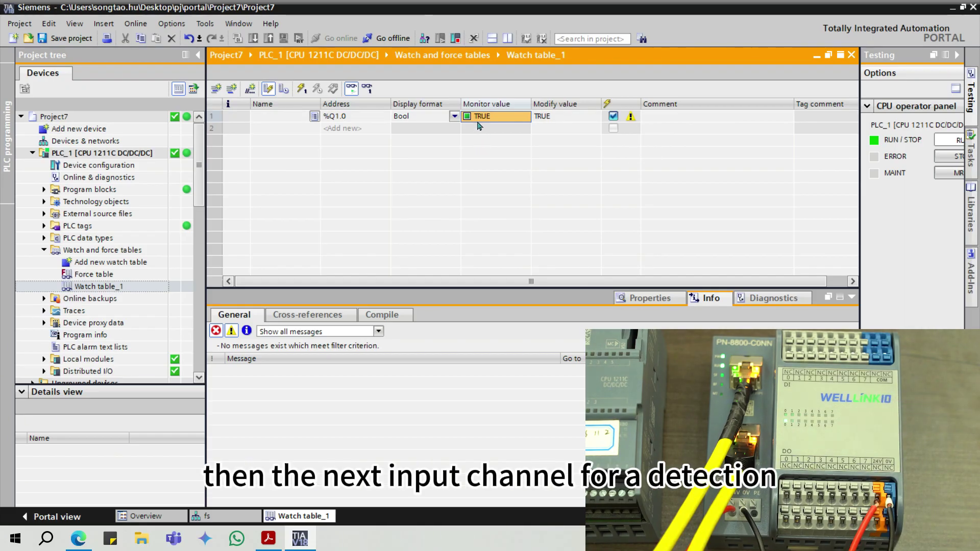
right_click(478, 126)
left_click(462, 137)
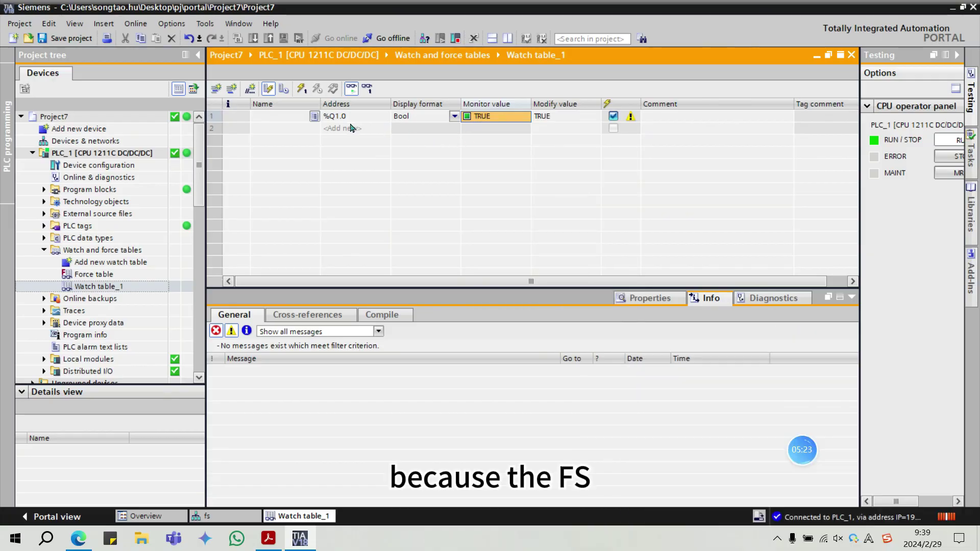
Step: Switch to Adobe Acrobat to examine the NPN and PNP wiring diagrams of the PN-8800-C0NN module, and return to the watch table
left_click(351, 127)
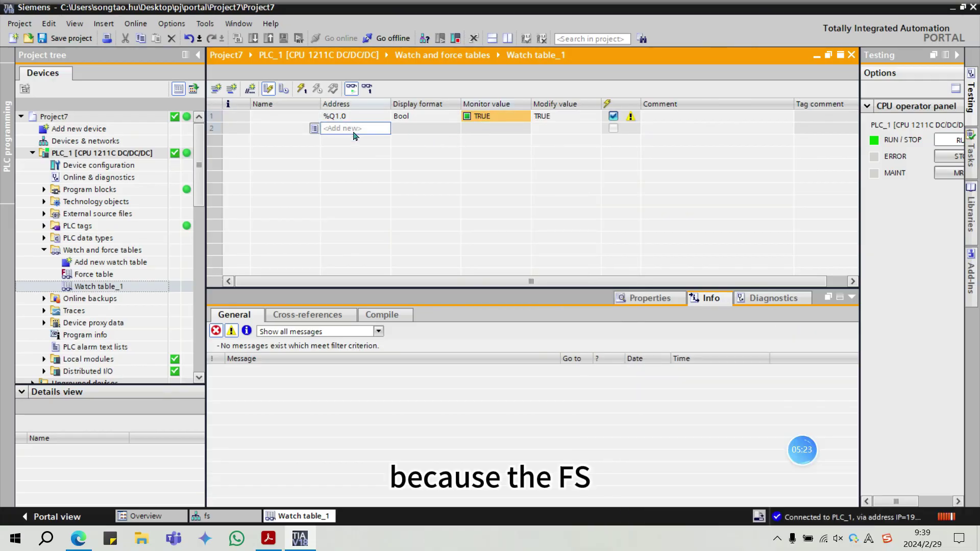
left_click(268, 539)
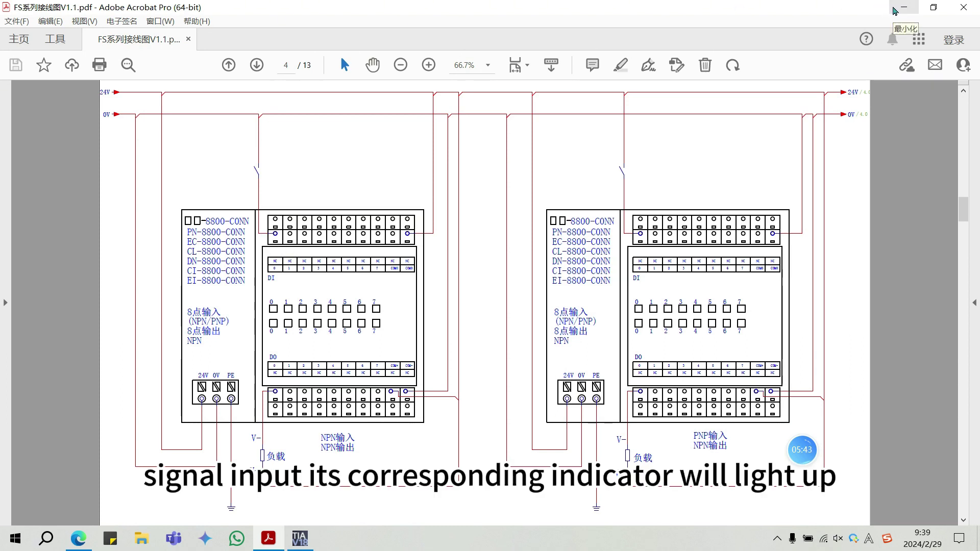
left_click(895, 10)
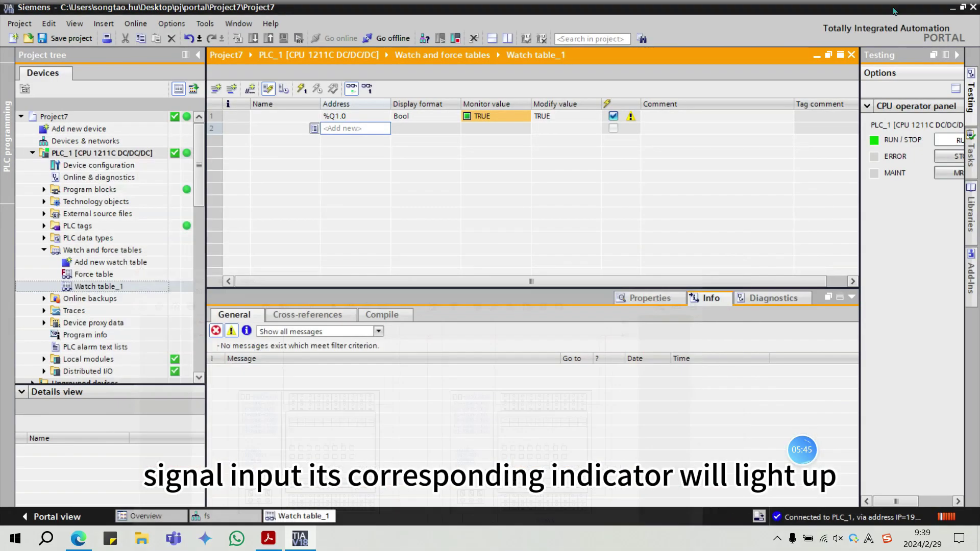
Step: Enter the input address I1.0 in the second row of the watch table and select its monitor value
left_click(352, 127)
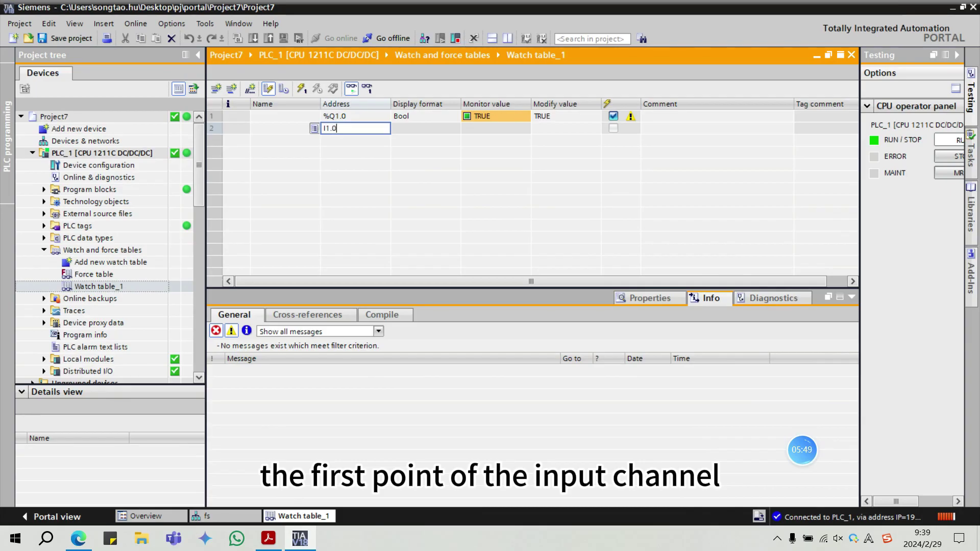
type("I1.0")
key("Return")
left_click(492, 130)
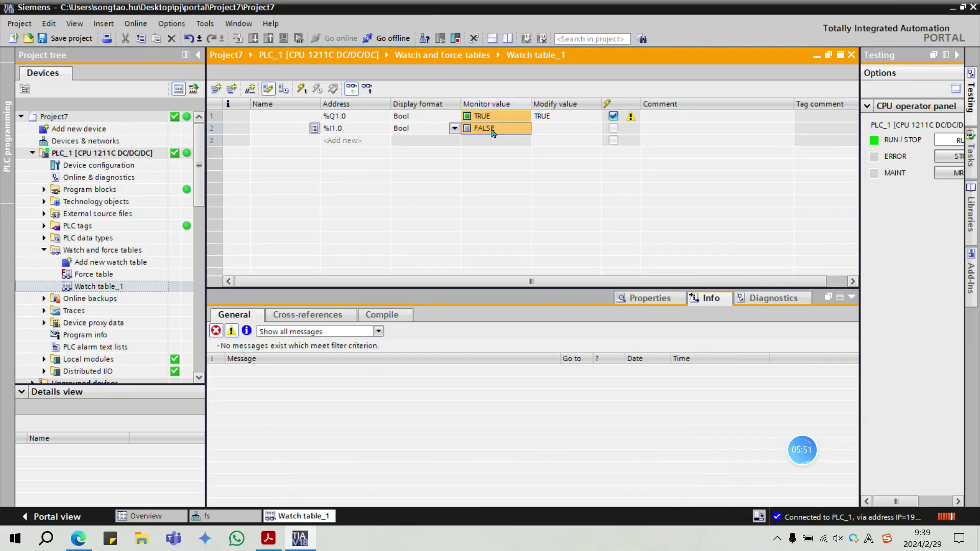